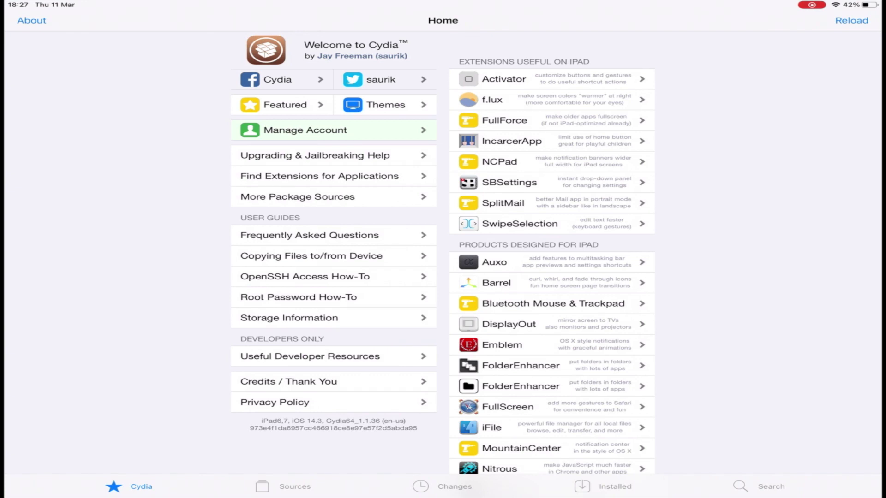
{"action": "scroll", "coordinate": [443, 253], "scroll_direction": "down", "scroll_amount": 3}
{"action": "scroll", "coordinate": [443, 253], "scroll_direction": "up", "scroll_amount": 2}
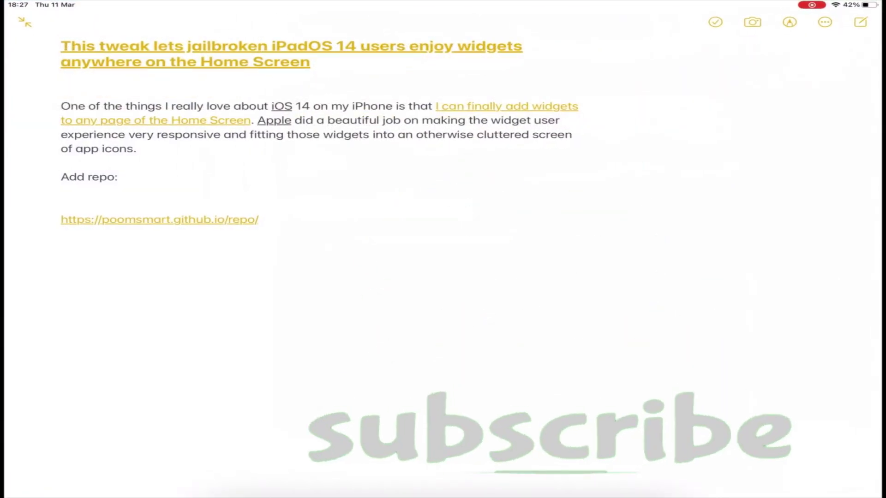
{"action": "scroll", "coordinate": [443, 249], "scroll_direction": "up", "scroll_amount": 1}
{"action": "scroll", "coordinate": [443, 249], "scroll_direction": "up", "scroll_amount": 1}
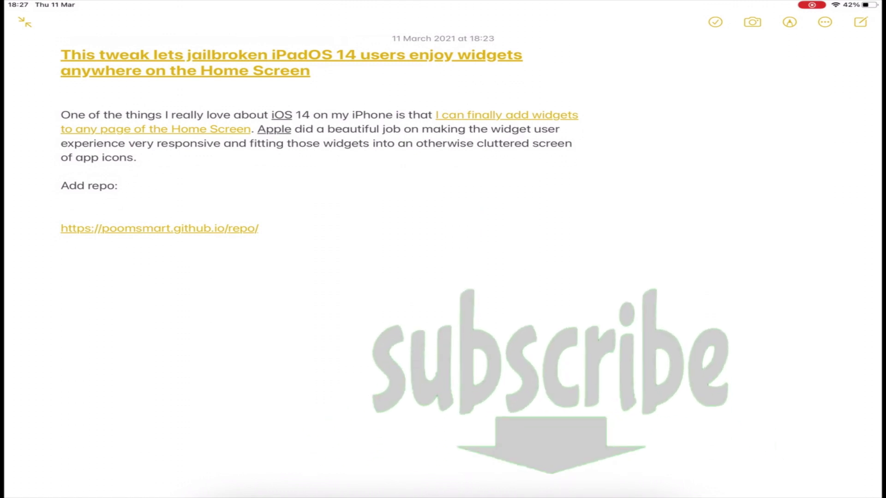
{"action": "double_click", "coordinate": [77, 228]}
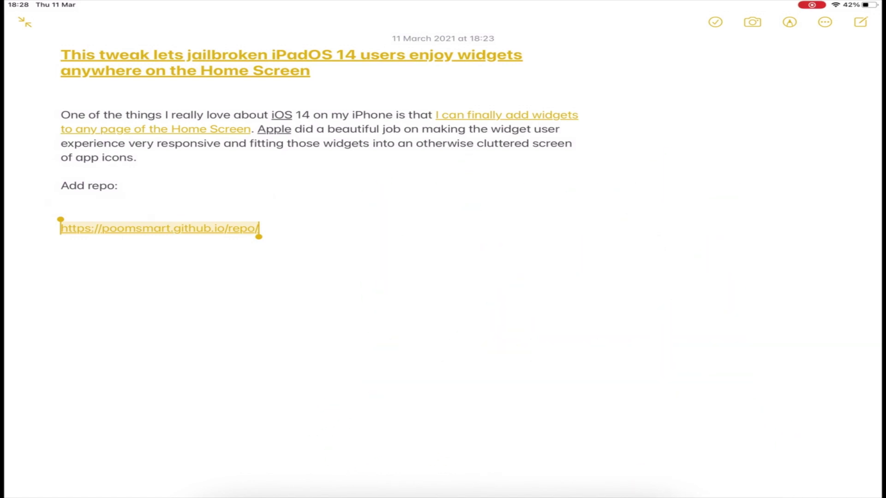
{"action": "key", "text": "super+h"}
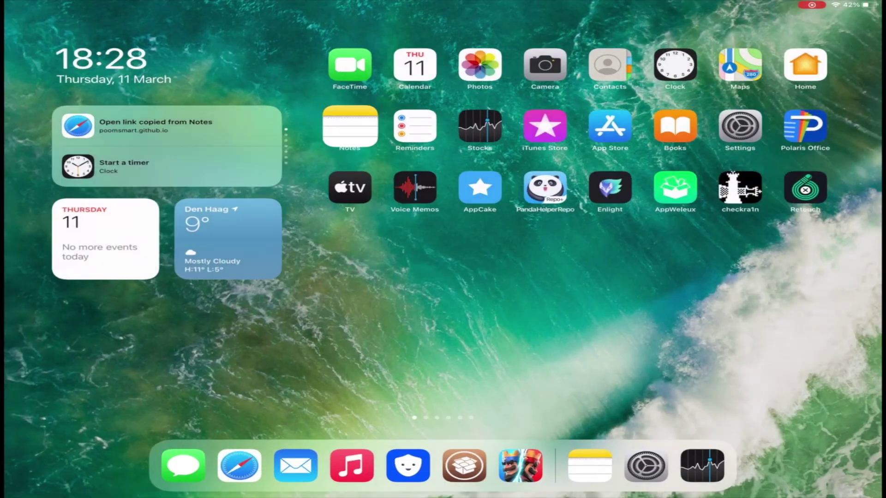
{"action": "left_click", "coordinate": [463, 462]}
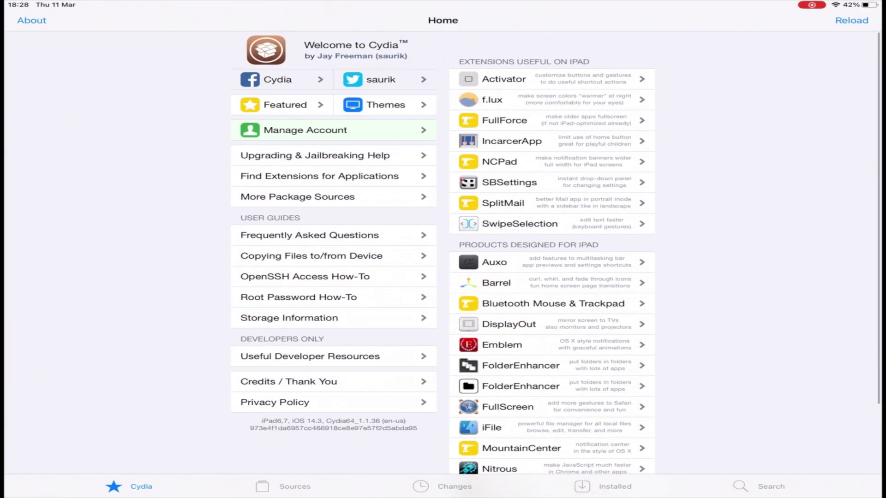
{"action": "left_click", "coordinate": [284, 486]}
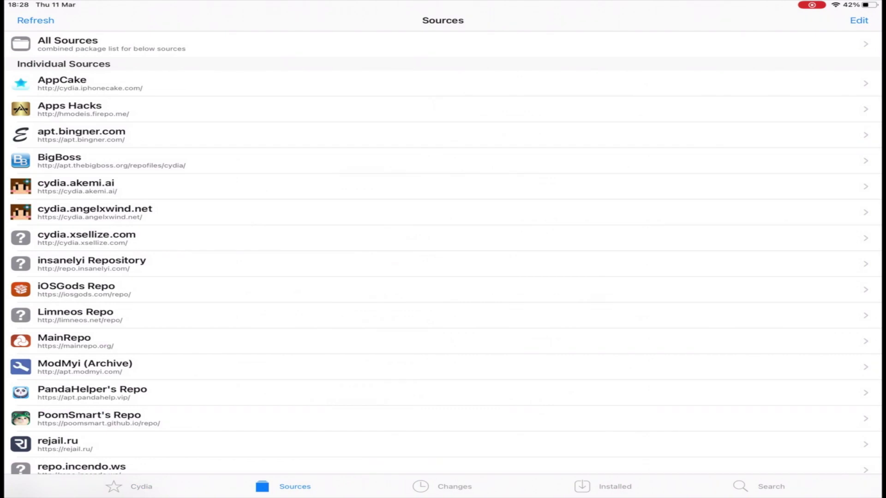
{"action": "left_click", "coordinate": [858, 20]}
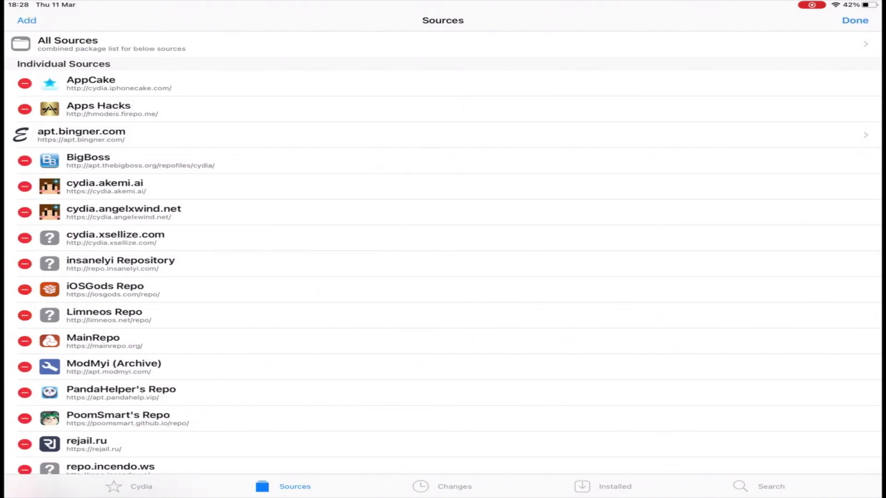
{"action": "left_click", "coordinate": [26, 19]}
{"action": "type", "text": "https://poomsmart.github.io/repo/"}
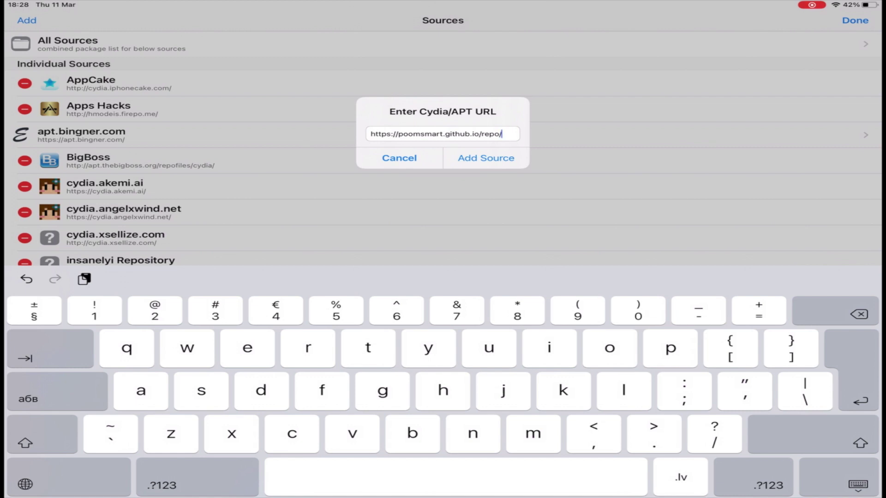
{"action": "key", "text": "Return"}
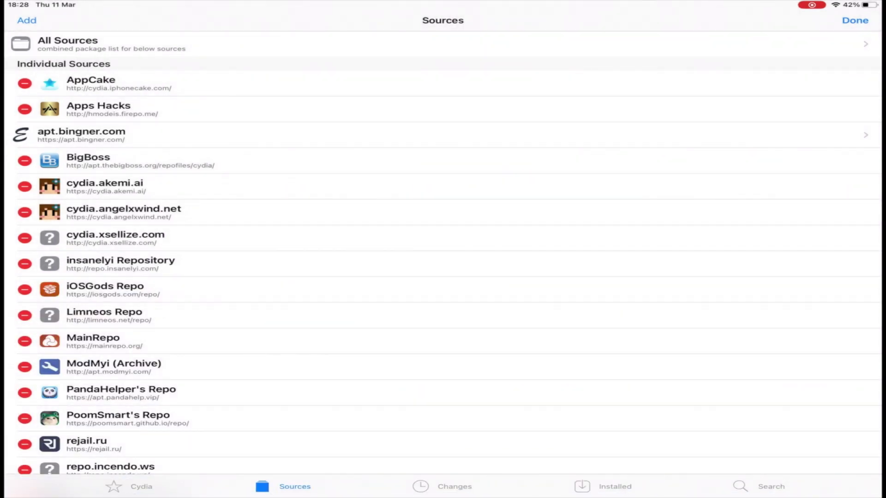
{"action": "left_click", "coordinate": [854, 20]}
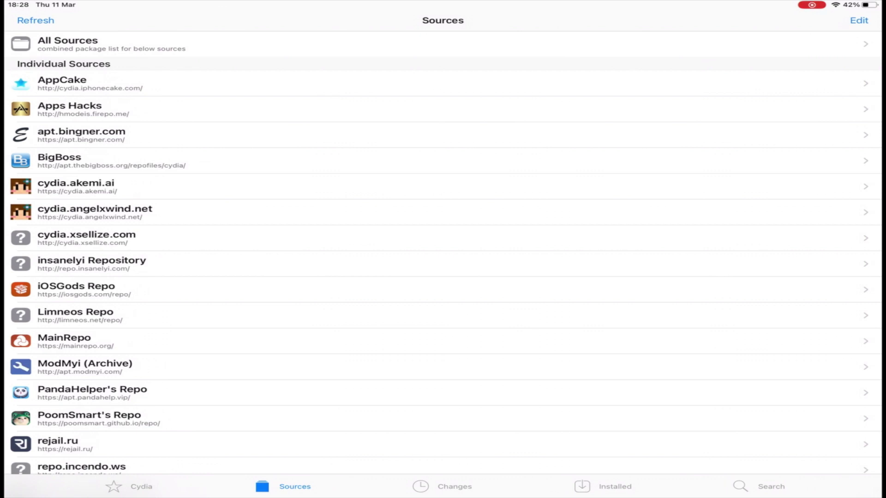
{"action": "scroll", "coordinate": [443, 263], "scroll_direction": "down", "scroll_amount": 3}
Open the Anywhere Widgets for iPad 1.2 package in PoomSmart's Repo and review its Modify options.
{"action": "left_click", "coordinate": [88, 309]}
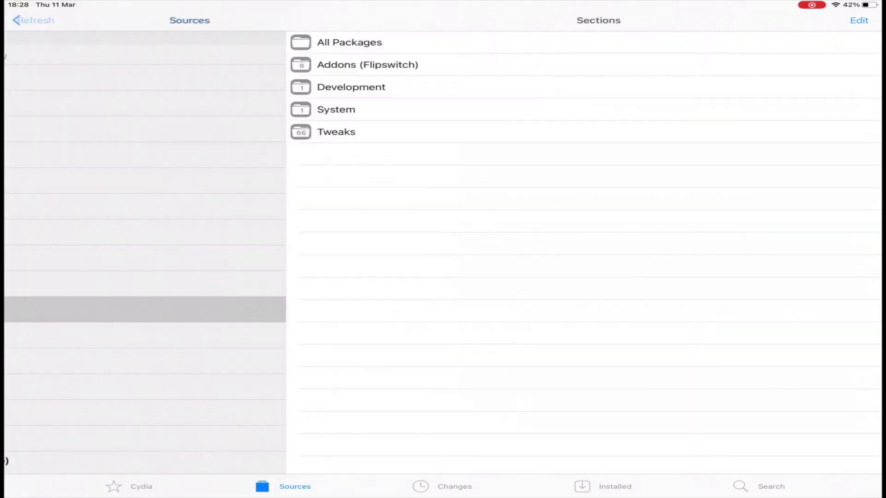
{"action": "left_click", "coordinate": [67, 42]}
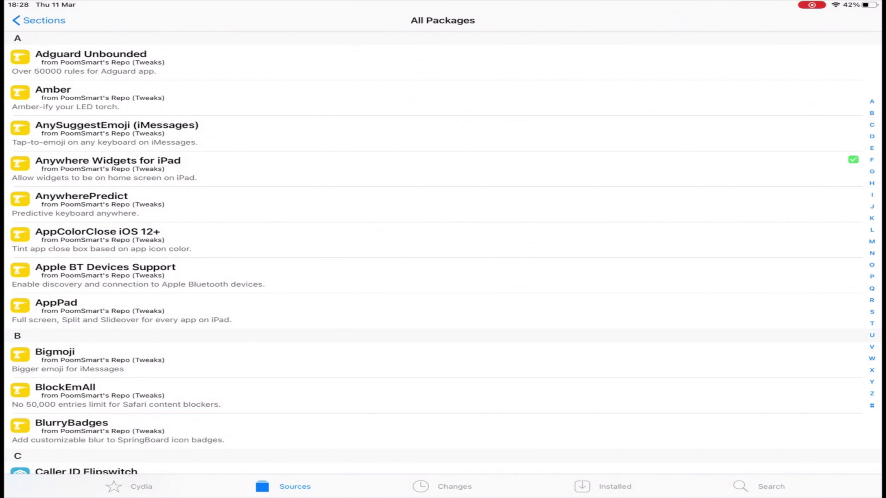
{"action": "left_click", "coordinate": [107, 168]}
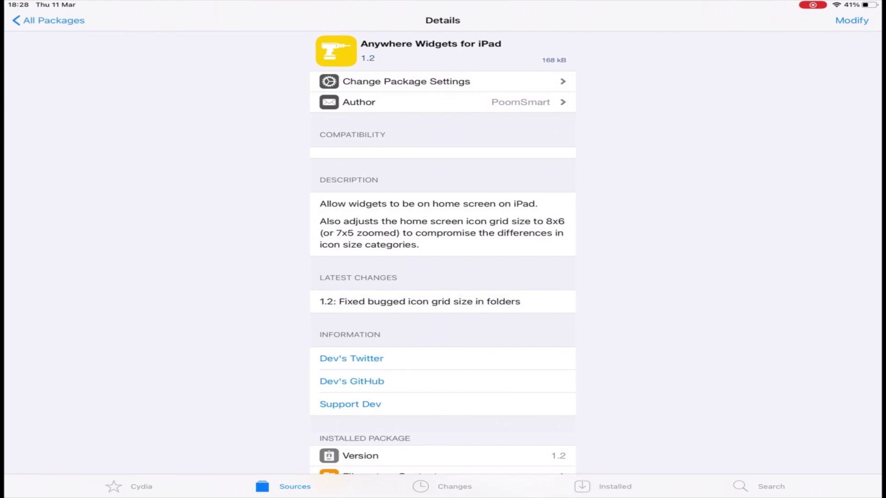
{"action": "left_click", "coordinate": [851, 20]}
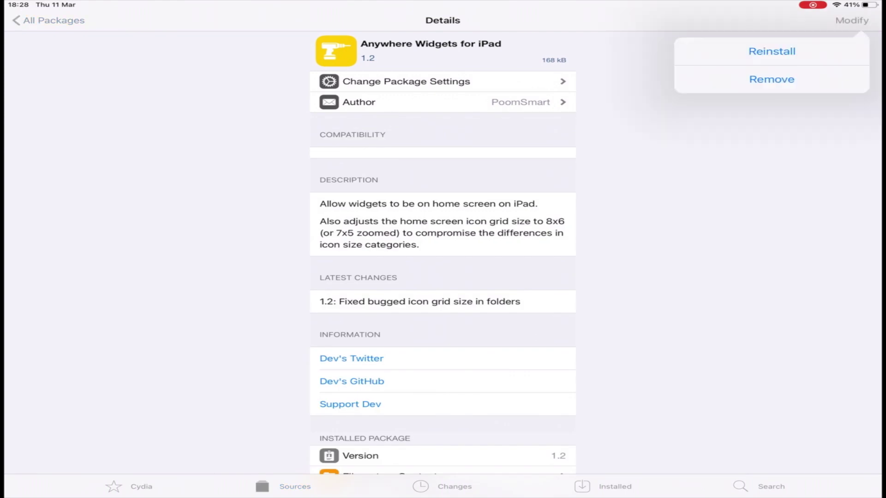
{"action": "left_click", "coordinate": [851, 20]}
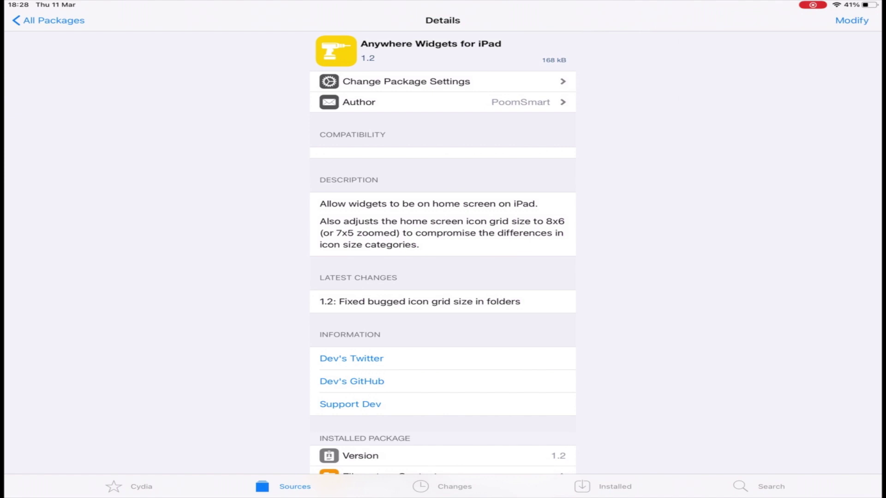
{"action": "scroll", "coordinate": [443, 277], "scroll_direction": "down", "scroll_amount": 2}
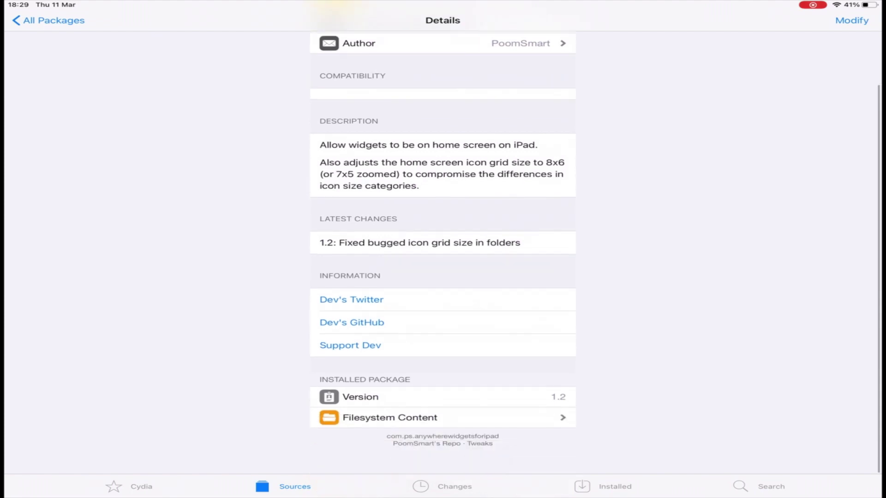
{"action": "scroll", "coordinate": [443, 278], "scroll_direction": "up", "scroll_amount": 2}
{"action": "scroll", "coordinate": [443, 250], "scroll_direction": "down", "scroll_amount": 1}
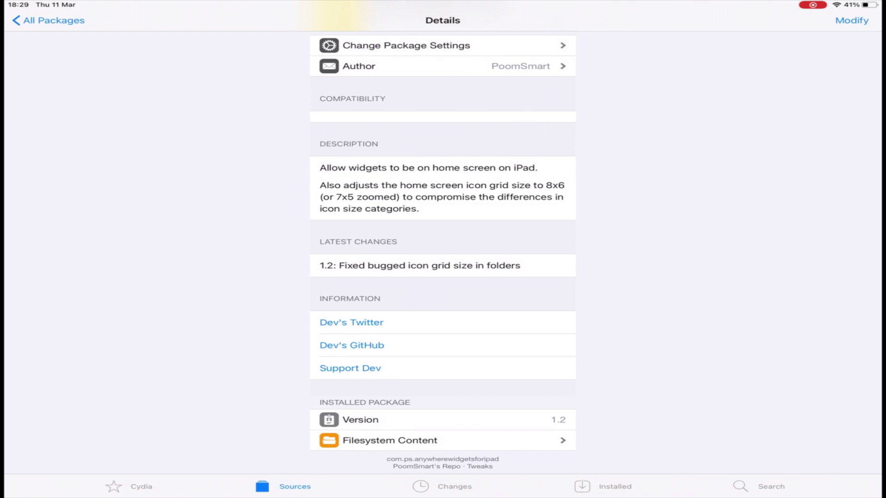
Leave Cydia and bring up the Weather widget's options on the first Home Screen page.
{"action": "key", "text": "super+h"}
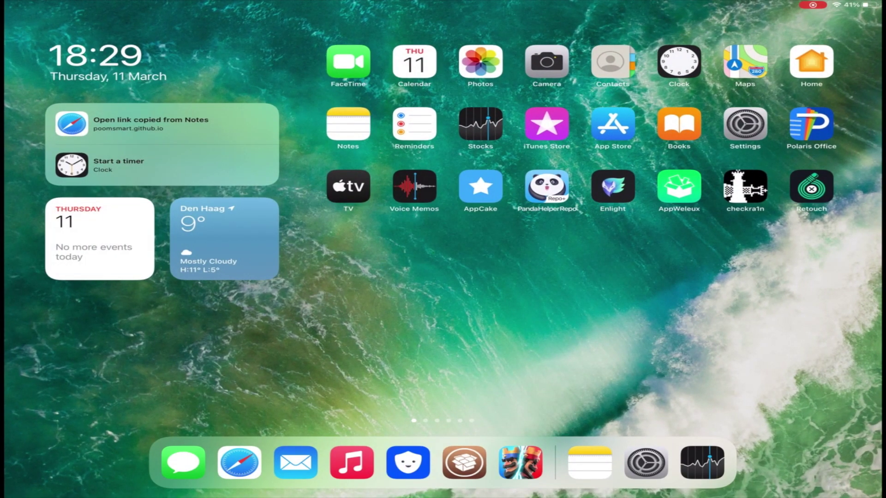
{"action": "scroll", "coordinate": [443, 250], "scroll_direction": "right", "scroll_amount": 1}
{"action": "scroll", "coordinate": [443, 249], "scroll_direction": "right", "scroll_amount": 1}
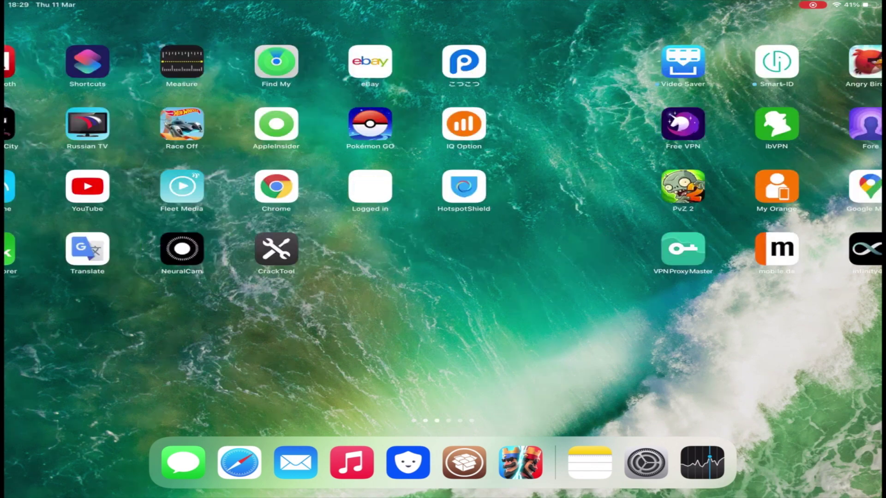
{"action": "scroll", "coordinate": [443, 250], "scroll_direction": "right", "scroll_amount": 1}
{"action": "scroll", "coordinate": [443, 249], "scroll_direction": "right", "scroll_amount": 1}
{"action": "scroll", "coordinate": [443, 249], "scroll_direction": "left", "scroll_amount": 1}
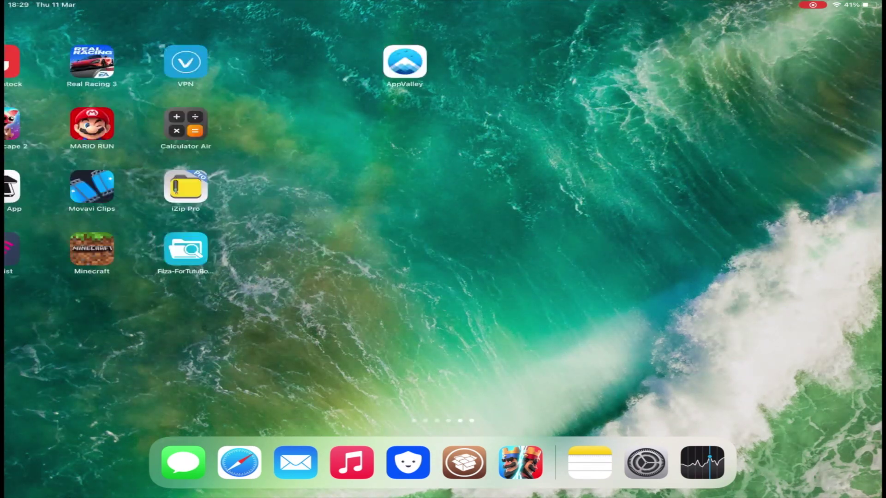
{"action": "scroll", "coordinate": [443, 249], "scroll_direction": "left", "scroll_amount": 1}
{"action": "scroll", "coordinate": [443, 250], "scroll_direction": "left", "scroll_amount": 1}
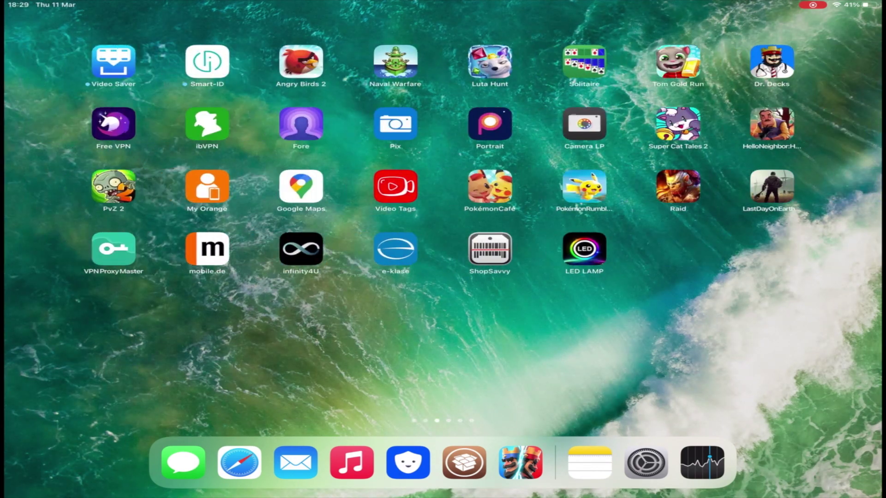
{"action": "scroll", "coordinate": [443, 249], "scroll_direction": "left", "scroll_amount": 1}
{"action": "scroll", "coordinate": [443, 249], "scroll_direction": "left", "scroll_amount": 1}
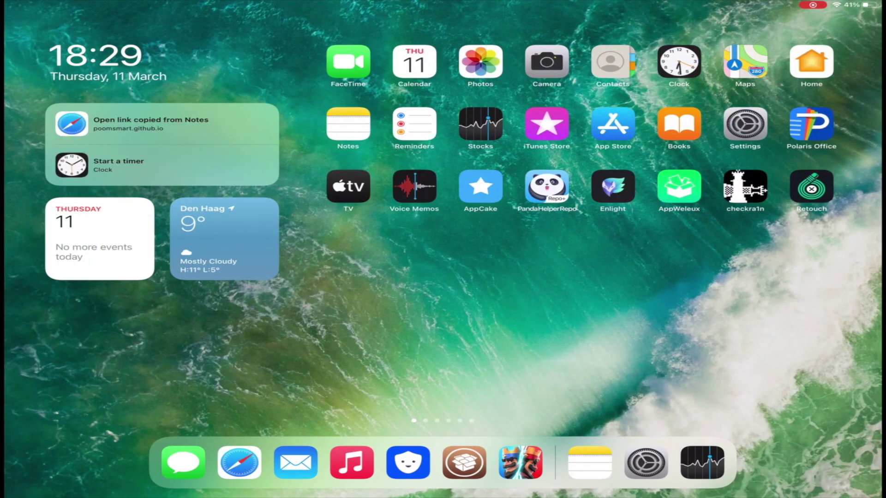
{"action": "left_click", "coordinate": [224, 239]}
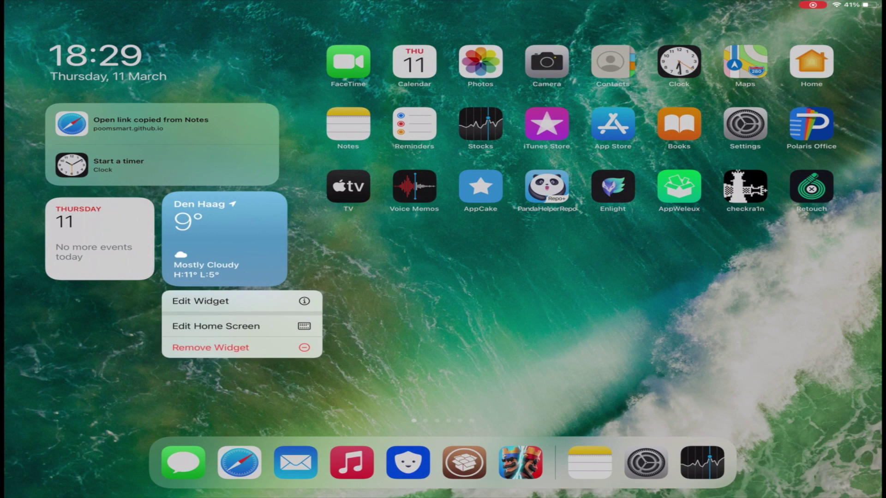
Enter editing mode and move the Maps widget onto AppValley's page.
{"action": "left_click", "coordinate": [216, 326]}
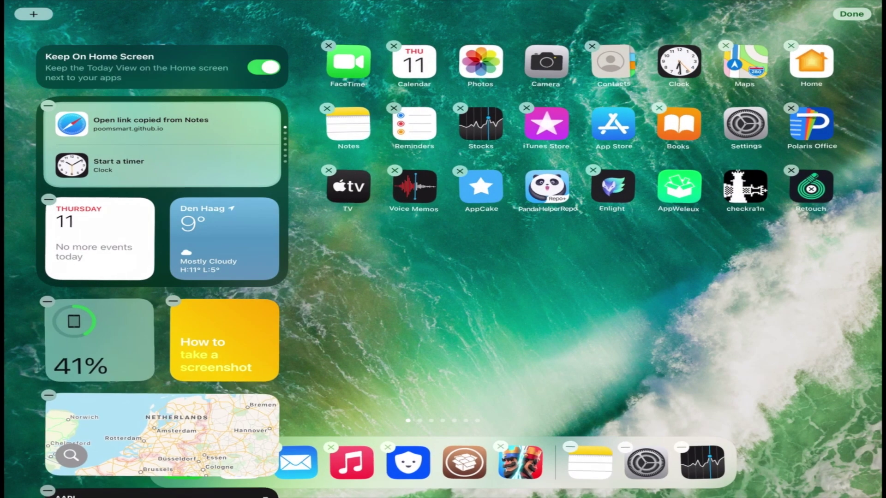
{"action": "left_click_drag", "start_coordinate": [162, 434], "coordinate": [826, 376]}
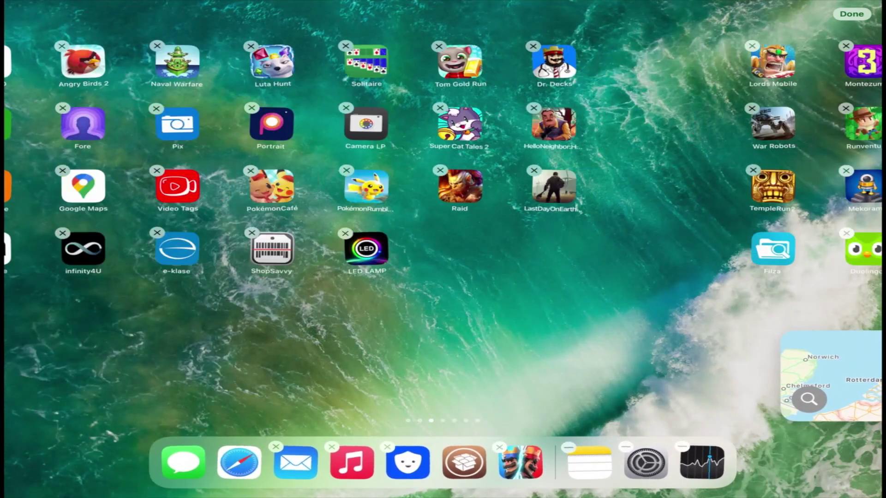
{"action": "mouse_move", "coordinate": [826, 376]}
{"action": "left_mouse_down"}
{"action": "mouse_move", "coordinate": [292, 181]}
{"action": "mouse_move", "coordinate": [263, 70]}
{"action": "left_mouse_up"}
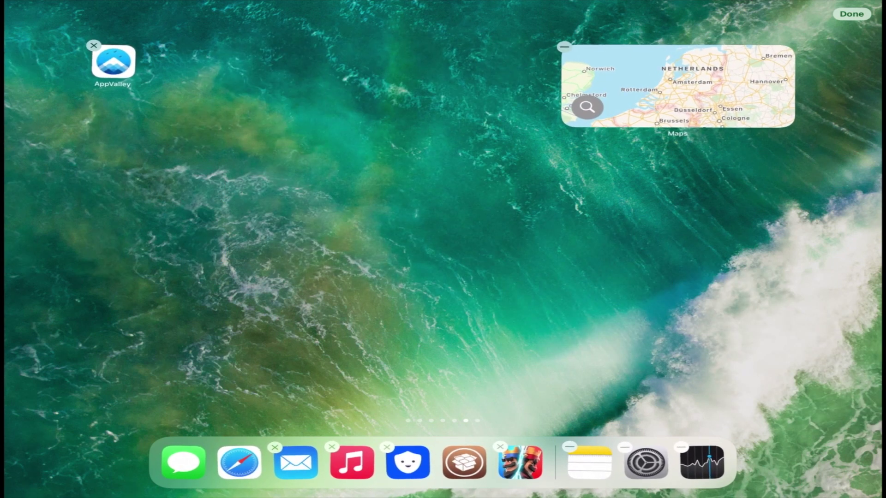
Move the Stocks widget from the Today View to left of centre on AppValley's page.
{"action": "left_click_drag", "start_coordinate": [277, 277], "coordinate": [623, 278]}
{"action": "left_click_drag", "start_coordinate": [277, 311], "coordinate": [623, 312]}
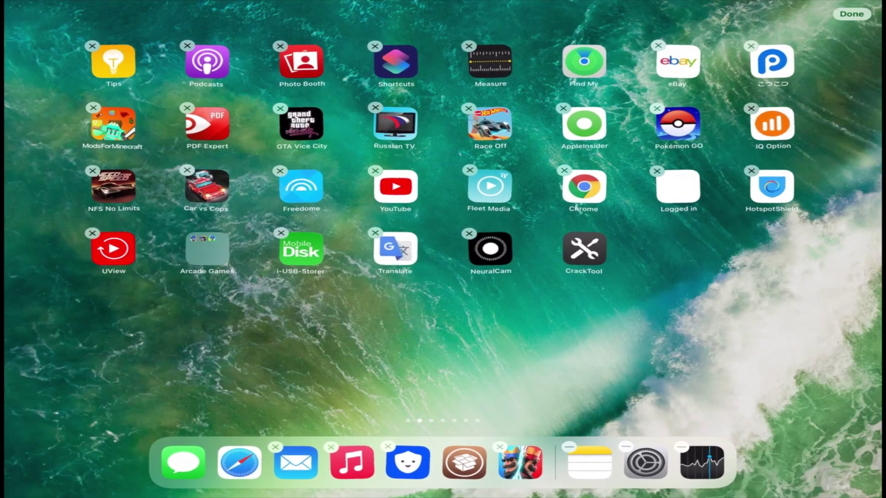
{"action": "left_click_drag", "start_coordinate": [277, 311], "coordinate": [623, 312]}
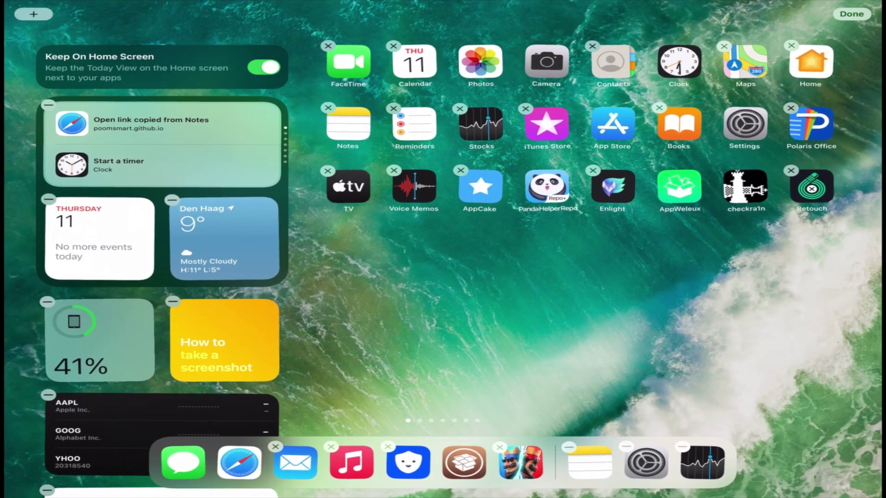
{"action": "mouse_move", "coordinate": [162, 436]}
{"action": "left_mouse_down"}
{"action": "mouse_move", "coordinate": [802, 339]}
{"action": "mouse_move", "coordinate": [866, 342]}
{"action": "left_mouse_up"}
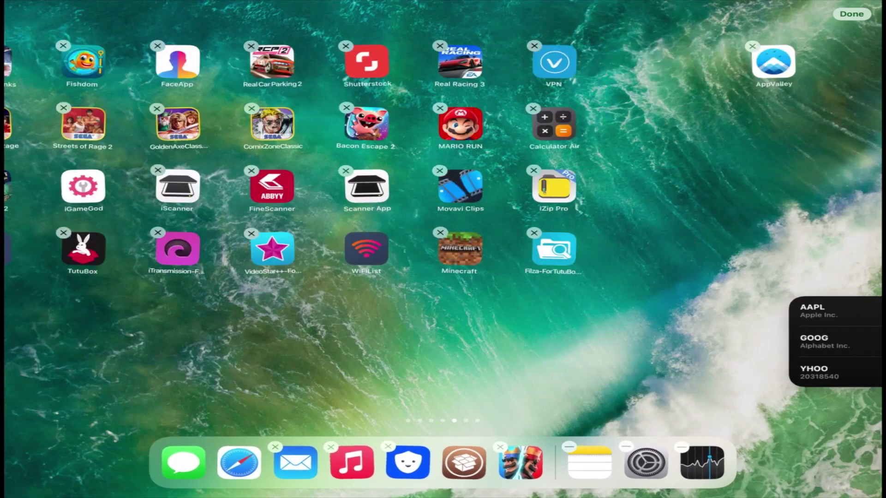
{"action": "left_click_drag", "start_coordinate": [834, 341], "coordinate": [200, 215]}
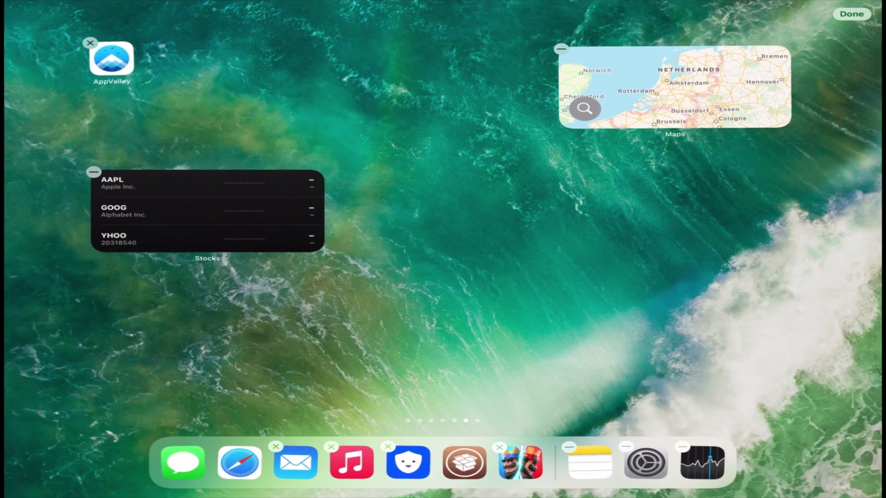
Move the 41% Batteries widget from the Today View onto AppValley's page.
{"action": "left_click_drag", "start_coordinate": [278, 311], "coordinate": [622, 312]}
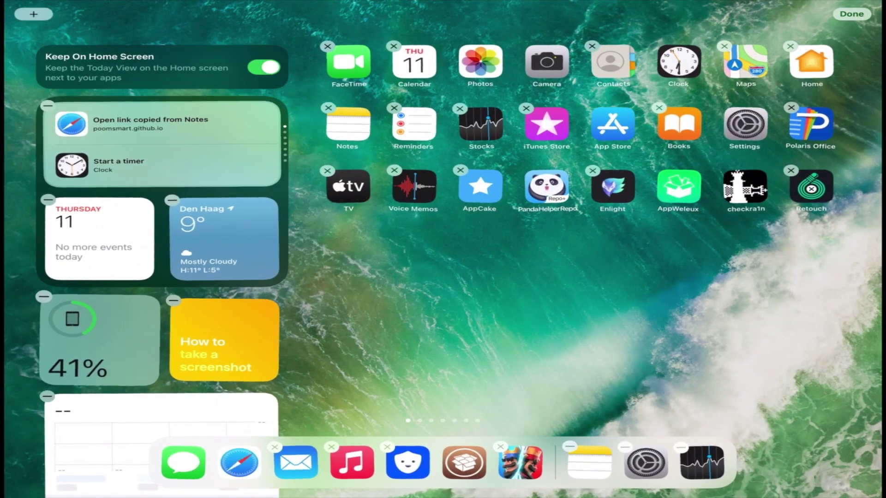
{"action": "mouse_move", "coordinate": [99, 340]}
{"action": "left_mouse_down"}
{"action": "mouse_move", "coordinate": [593, 316]}
{"action": "mouse_move", "coordinate": [852, 342]}
{"action": "mouse_move", "coordinate": [808, 344]}
{"action": "mouse_move", "coordinate": [522, 211]}
{"action": "left_mouse_up"}
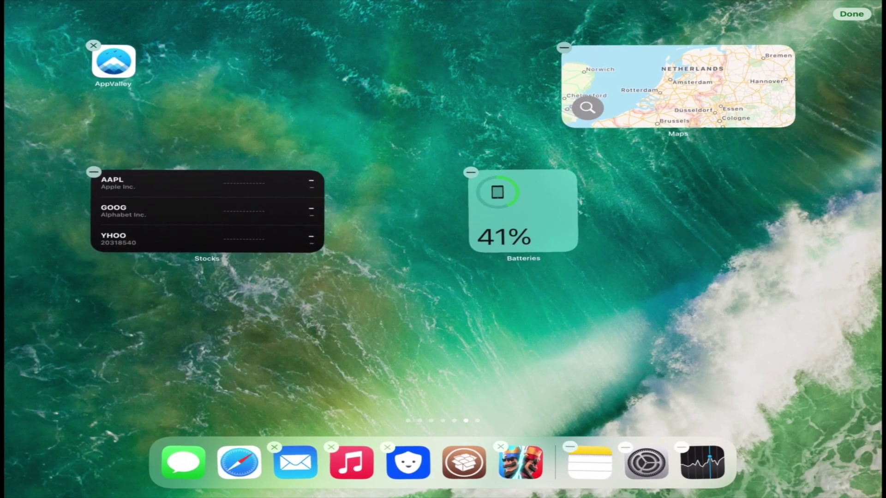
{"action": "left_click_drag", "start_coordinate": [207, 312], "coordinate": [623, 312]}
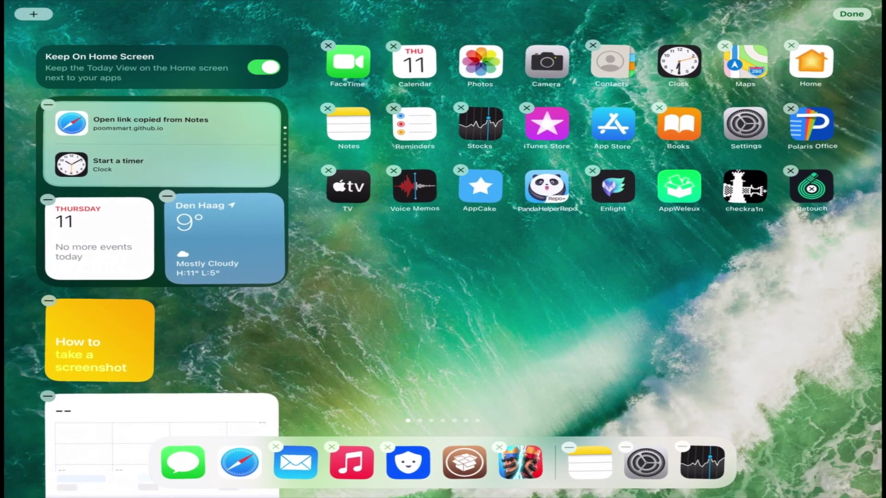
Add a Siri Suggestions App Suggestions widget and carry it out to AppValley's page.
{"action": "left_click", "coordinate": [33, 13]}
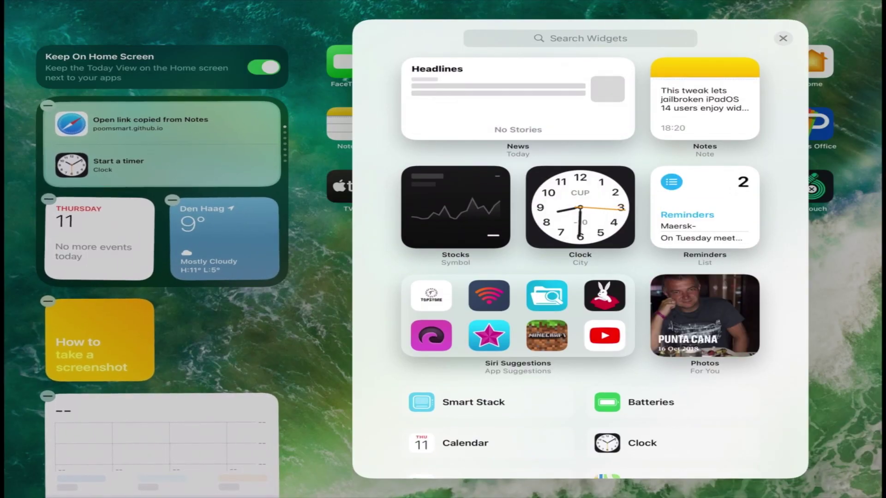
{"action": "left_click", "coordinate": [518, 316]}
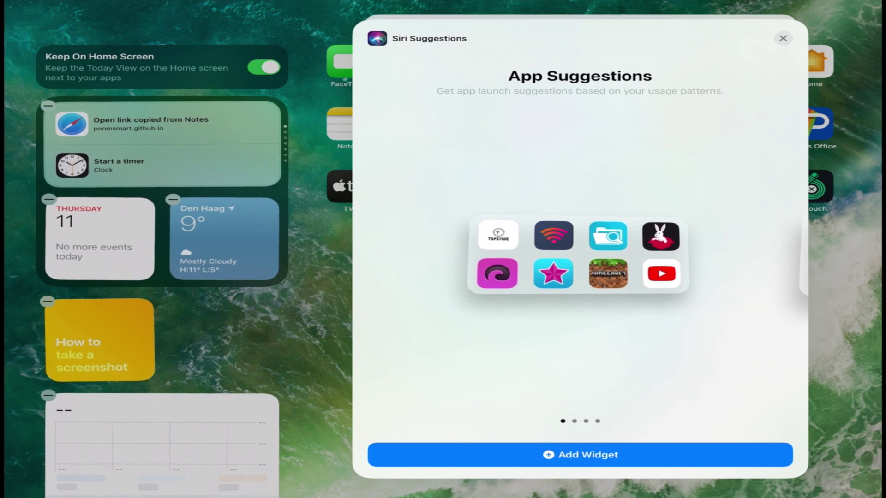
{"action": "mouse_move", "coordinate": [658, 256]}
{"action": "left_mouse_down"}
{"action": "mouse_move", "coordinate": [451, 257]}
{"action": "mouse_move", "coordinate": [657, 256]}
{"action": "left_mouse_up"}
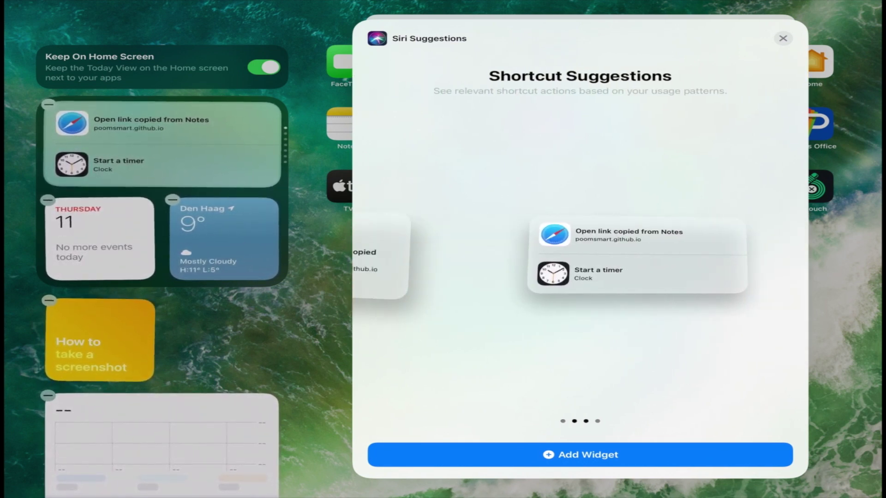
{"action": "left_click_drag", "start_coordinate": [450, 256], "coordinate": [657, 256]}
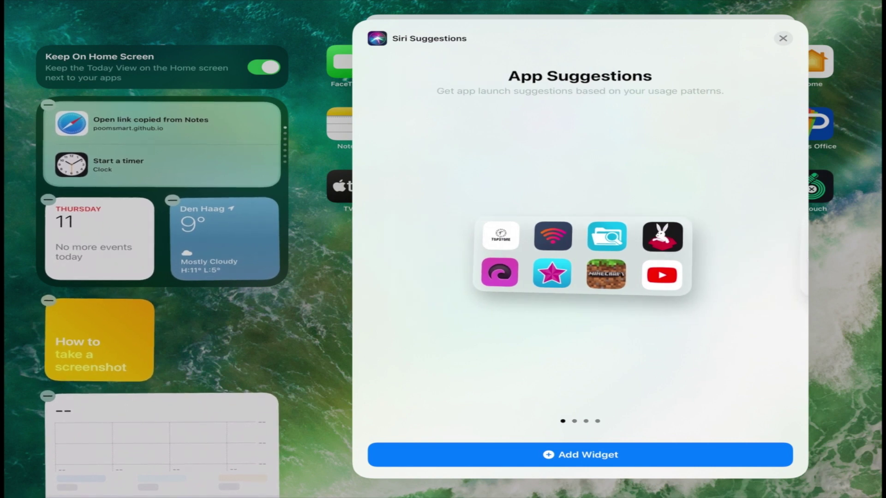
{"action": "left_click", "coordinate": [580, 455]}
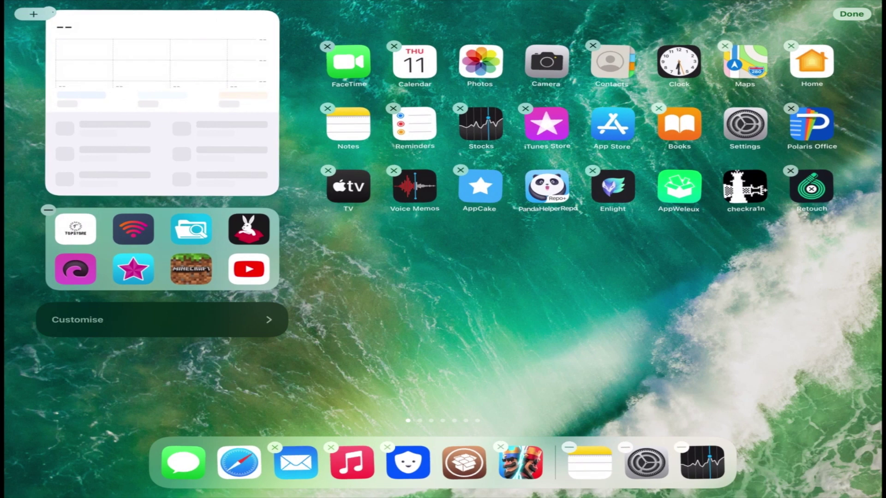
{"action": "mouse_move", "coordinate": [162, 249]}
{"action": "left_mouse_down"}
{"action": "mouse_move", "coordinate": [614, 289]}
{"action": "mouse_move", "coordinate": [833, 351]}
{"action": "mouse_move", "coordinate": [880, 353]}
{"action": "mouse_move", "coordinate": [841, 353]}
{"action": "left_mouse_up"}
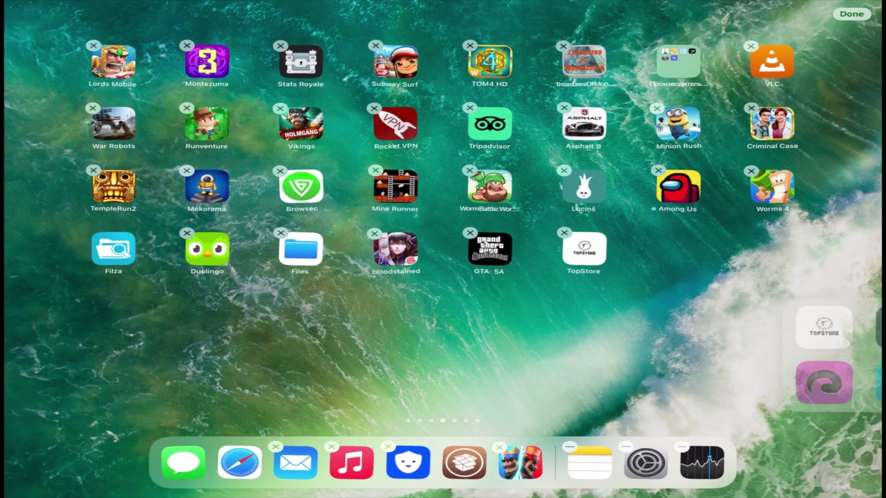
{"action": "left_click_drag", "start_coordinate": [841, 353], "coordinate": [841, 354]}
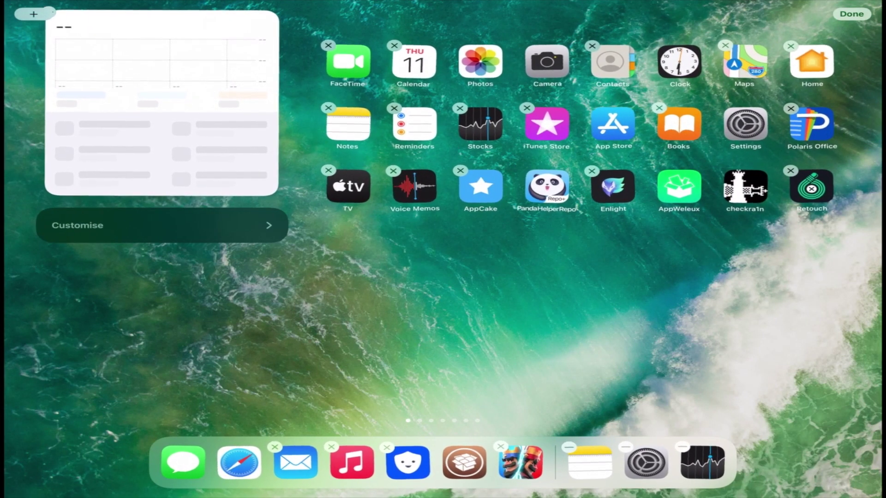
{"action": "scroll", "coordinate": [162, 249], "scroll_direction": "up", "scroll_amount": 10}
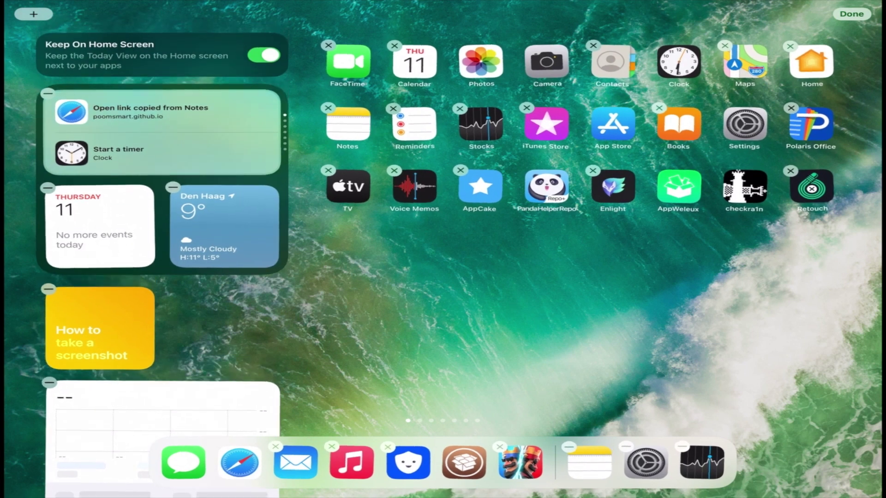
{"action": "scroll", "coordinate": [163, 249], "scroll_direction": "down", "scroll_amount": 3}
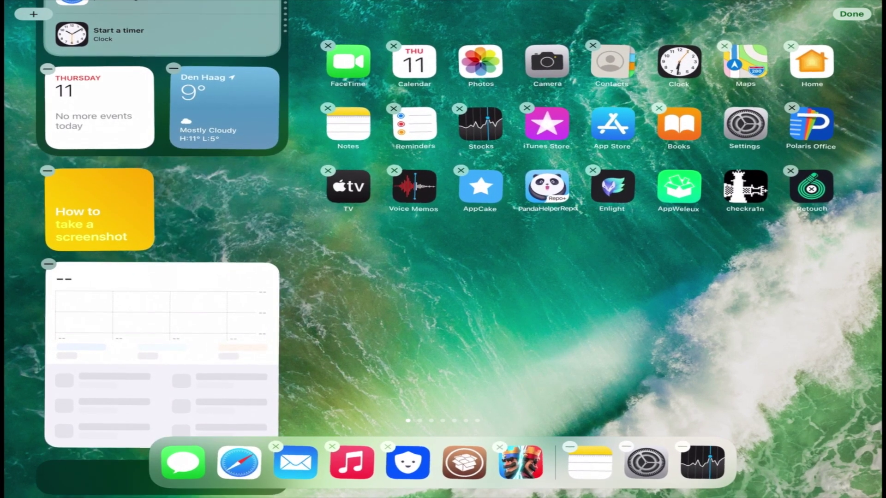
Add a Calendar Up Next widget from the widget gallery.
{"action": "left_click_drag", "start_coordinate": [485, 312], "coordinate": [575, 311]}
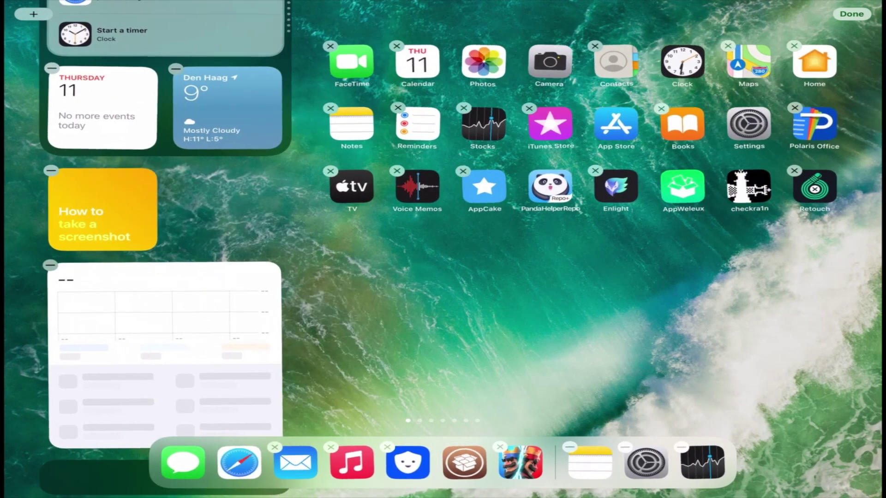
{"action": "left_click", "coordinate": [33, 13]}
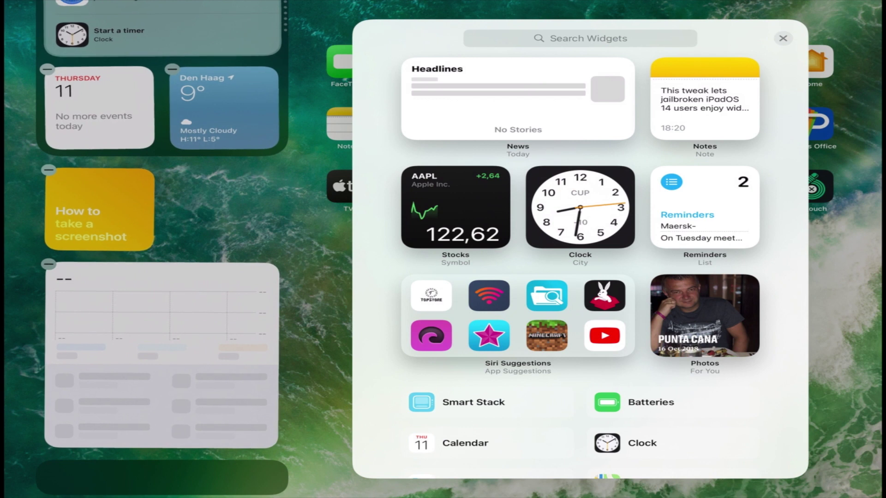
{"action": "left_click", "coordinate": [466, 443]}
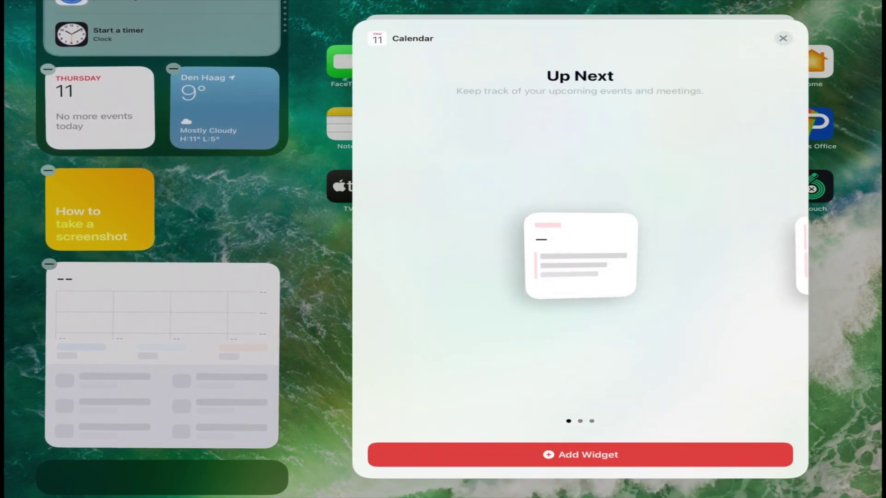
{"action": "left_click", "coordinate": [579, 455]}
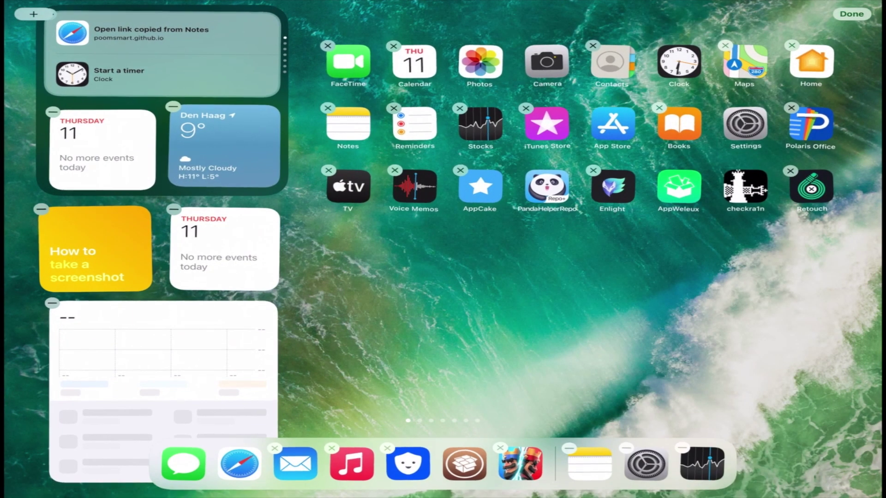
Move the Calendar widget onto the widgets page and the AppValley icon to the previous page.
{"action": "mouse_move", "coordinate": [224, 248]}
{"action": "left_mouse_down"}
{"action": "mouse_move", "coordinate": [778, 355]}
{"action": "mouse_move", "coordinate": [853, 359]}
{"action": "left_mouse_up"}
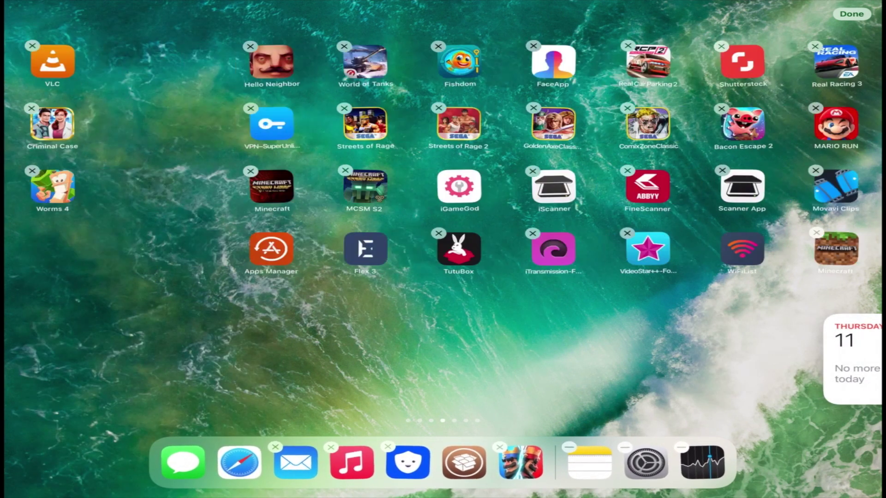
{"action": "mouse_move", "coordinate": [853, 359]}
{"action": "left_mouse_down"}
{"action": "mouse_move", "coordinate": [551, 275]}
{"action": "mouse_move", "coordinate": [64, 334]}
{"action": "mouse_move", "coordinate": [188, 309]}
{"action": "mouse_move", "coordinate": [251, 159]}
{"action": "mouse_move", "coordinate": [196, 128]}
{"action": "mouse_move", "coordinate": [333, 87]}
{"action": "left_mouse_up"}
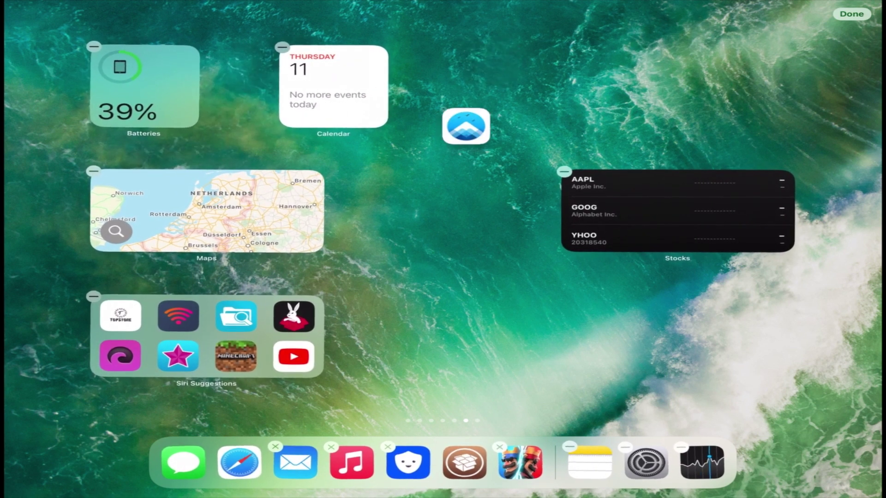
{"action": "left_click_drag", "start_coordinate": [21, 311], "coordinate": [113, 315]}
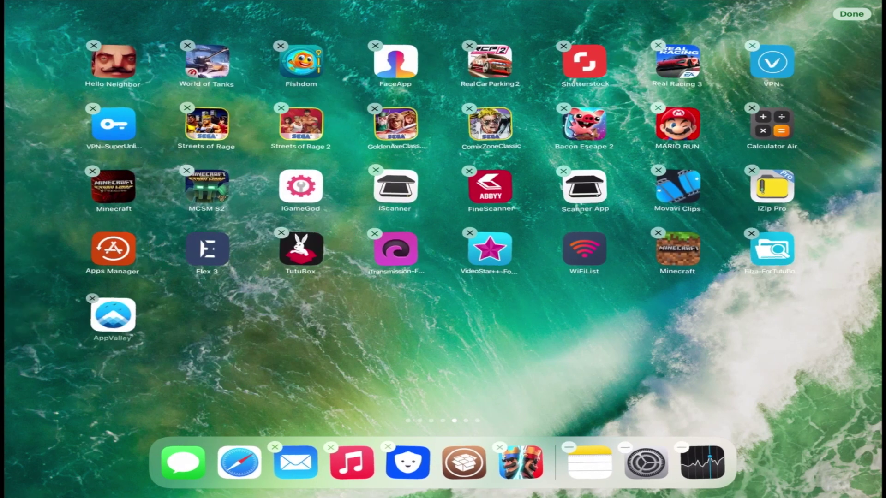
Move the Tips widget out of the Today View onto the widgets page.
{"action": "left_click_drag", "start_coordinate": [277, 346], "coordinate": [623, 347]}
{"action": "left_click_drag", "start_coordinate": [277, 346], "coordinate": [623, 346]}
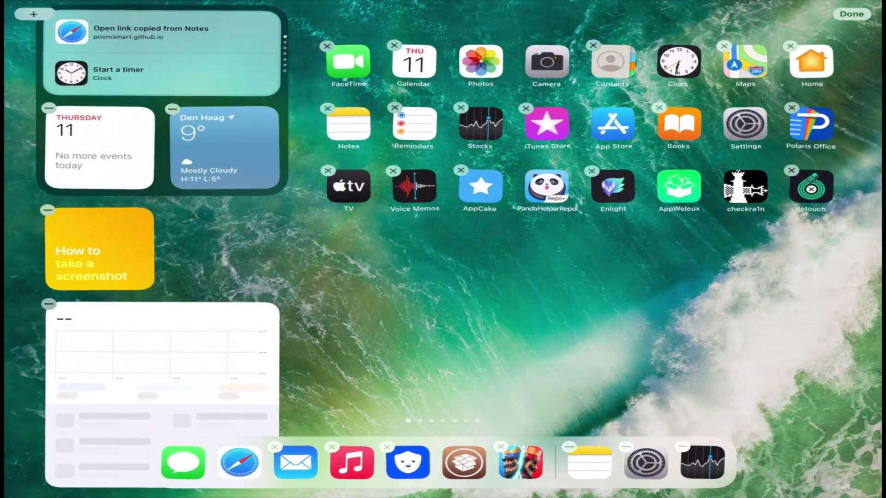
{"action": "mouse_move", "coordinate": [100, 249]}
{"action": "left_mouse_down"}
{"action": "mouse_move", "coordinate": [858, 340]}
{"action": "mouse_move", "coordinate": [485, 260]}
{"action": "mouse_move", "coordinate": [476, 211]}
{"action": "mouse_move", "coordinate": [574, 212]}
{"action": "mouse_move", "coordinate": [622, 324]}
{"action": "mouse_move", "coordinate": [473, 217]}
{"action": "mouse_move", "coordinate": [287, 355]}
{"action": "mouse_move", "coordinate": [145, 335]}
{"action": "left_mouse_up"}
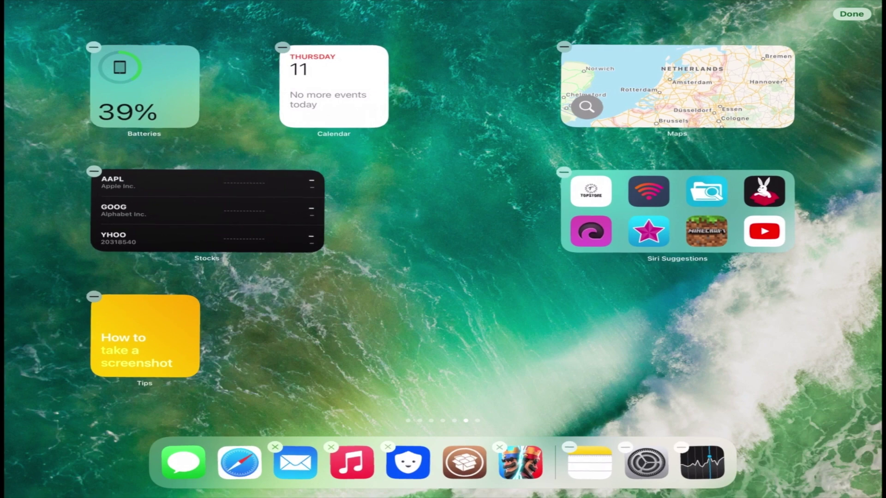
{"action": "left_click_drag", "start_coordinate": [465, 420], "coordinate": [408, 420]}
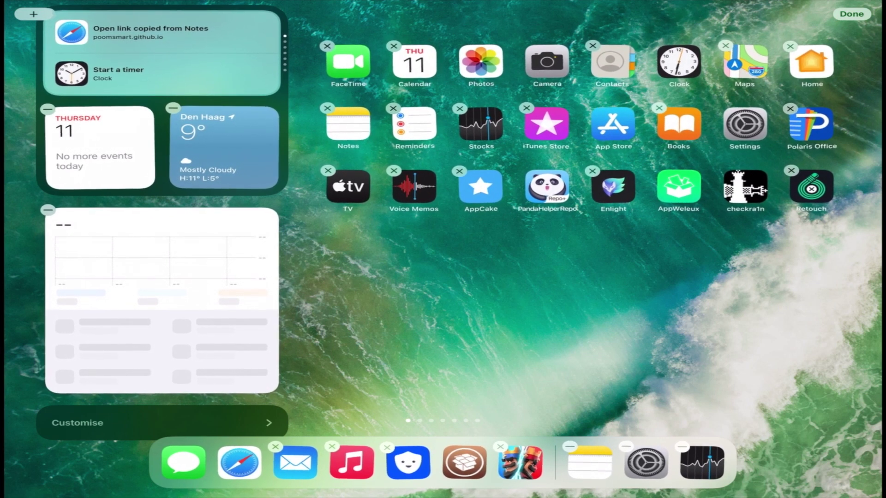
Add FineScanner to the Today View widgets through Customise.
{"action": "left_click", "coordinate": [77, 422]}
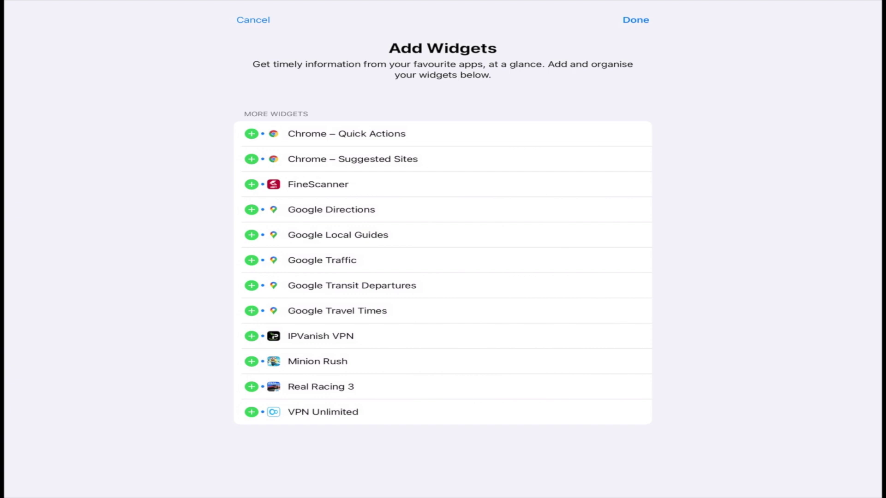
{"action": "left_click", "coordinate": [251, 184]}
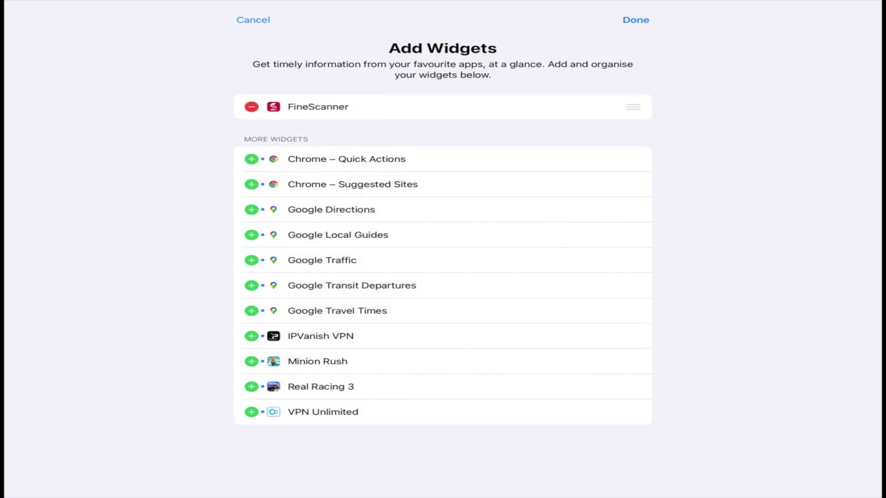
{"action": "left_click", "coordinate": [635, 20]}
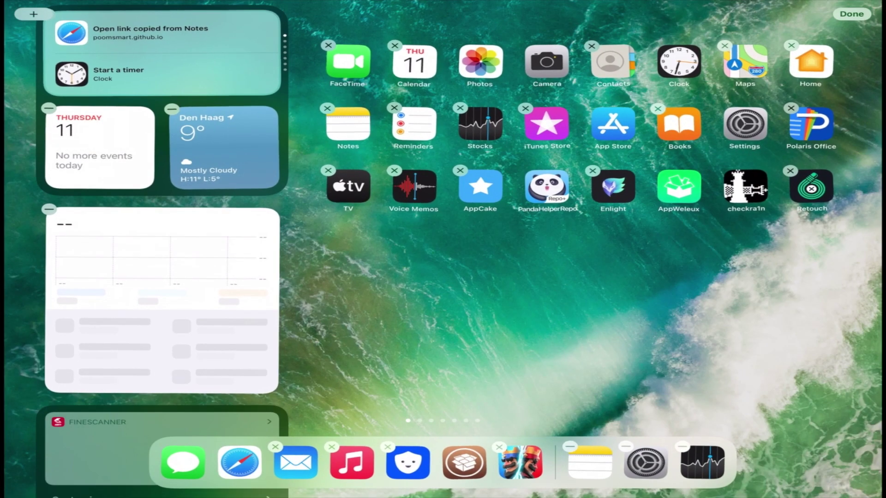
{"action": "scroll", "coordinate": [161, 277], "scroll_direction": "down", "scroll_amount": 3}
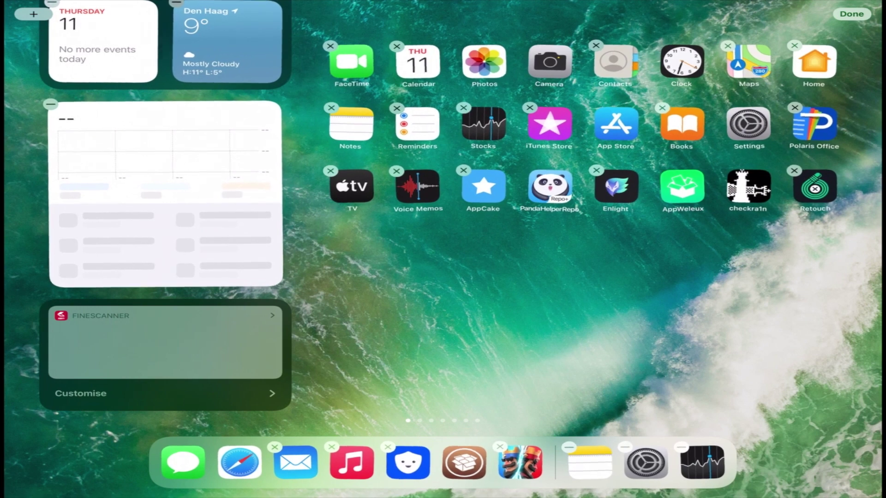
{"action": "scroll", "coordinate": [162, 249], "scroll_direction": "up", "scroll_amount": 5}
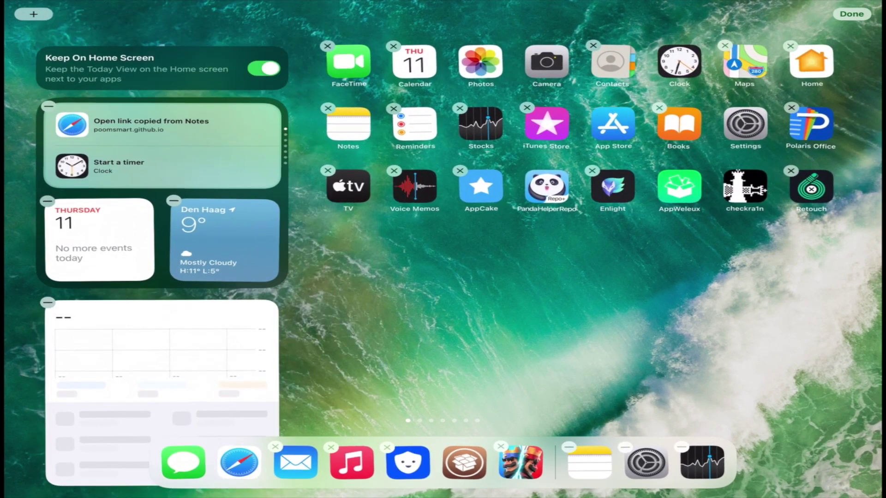
Add the large-size Music Recently Played widget from the widget gallery.
{"action": "left_click", "coordinate": [33, 14]}
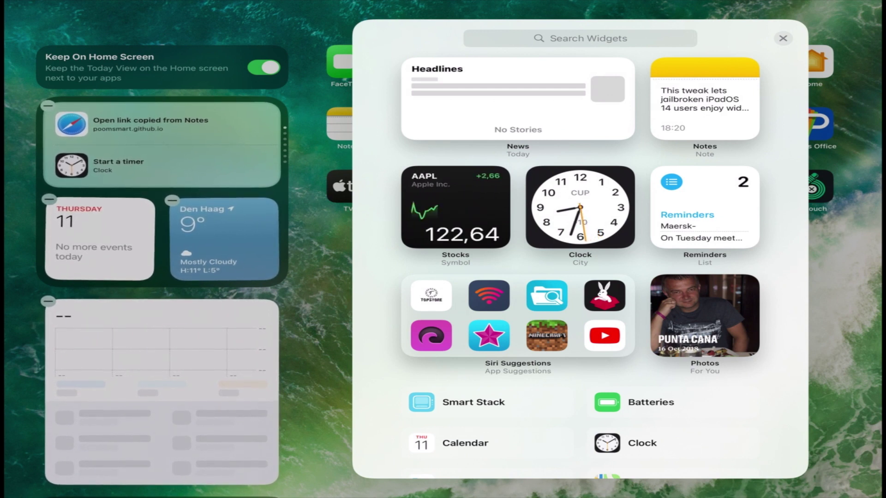
{"action": "scroll", "coordinate": [580, 277], "scroll_direction": "down", "scroll_amount": 5}
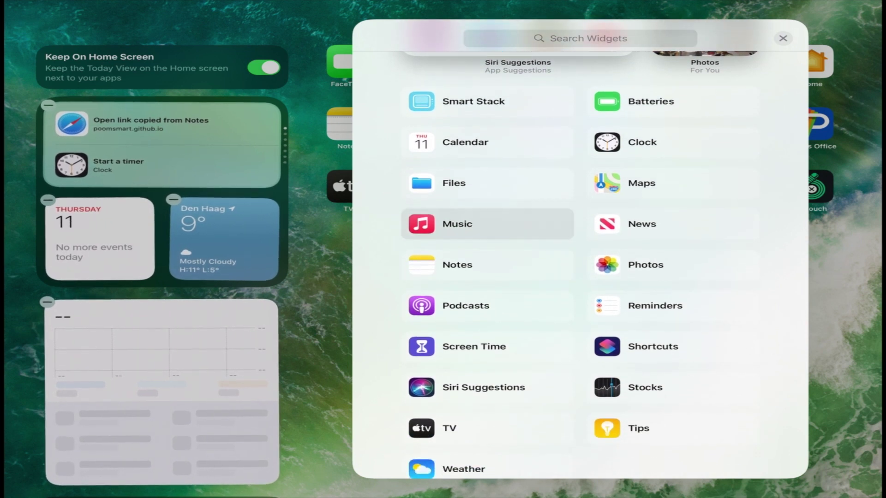
{"action": "left_click", "coordinate": [488, 223]}
{"action": "left_click_drag", "start_coordinate": [657, 256], "coordinate": [450, 256]}
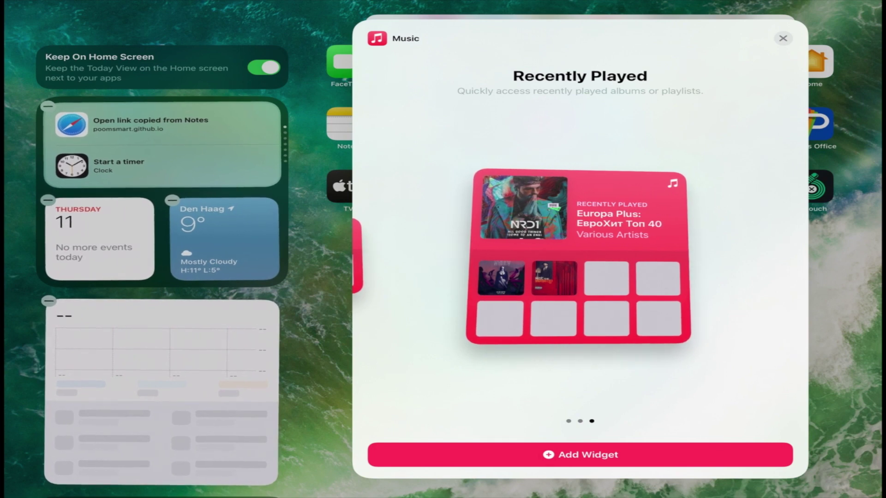
{"action": "left_click", "coordinate": [580, 455]}
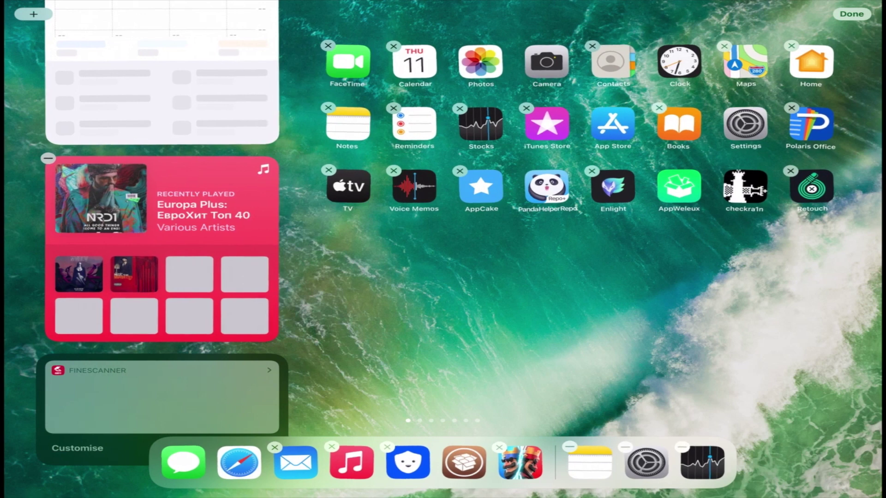
Place the large Music Recently Played widget on the right of the games page and finish editing.
{"action": "mouse_move", "coordinate": [204, 249]}
{"action": "left_mouse_down"}
{"action": "mouse_move", "coordinate": [348, 286]}
{"action": "mouse_move", "coordinate": [813, 340]}
{"action": "mouse_move", "coordinate": [861, 339]}
{"action": "mouse_move", "coordinate": [659, 277]}
{"action": "mouse_move", "coordinate": [865, 293]}
{"action": "left_mouse_up"}
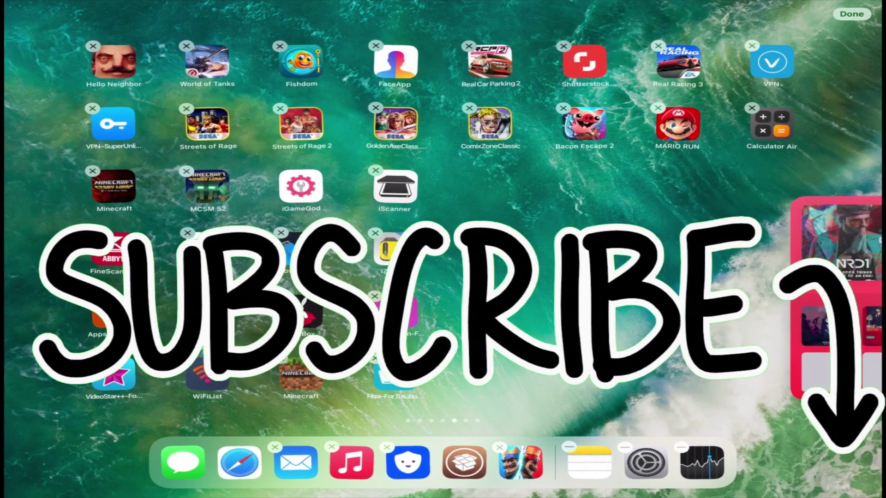
{"action": "left_click_drag", "start_coordinate": [864, 293], "coordinate": [678, 263]}
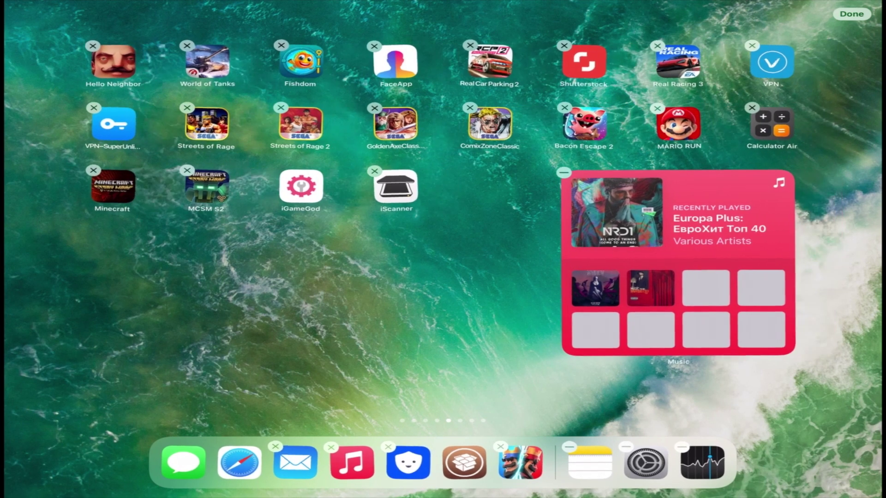
{"action": "left_click_drag", "start_coordinate": [678, 263], "coordinate": [813, 332]}
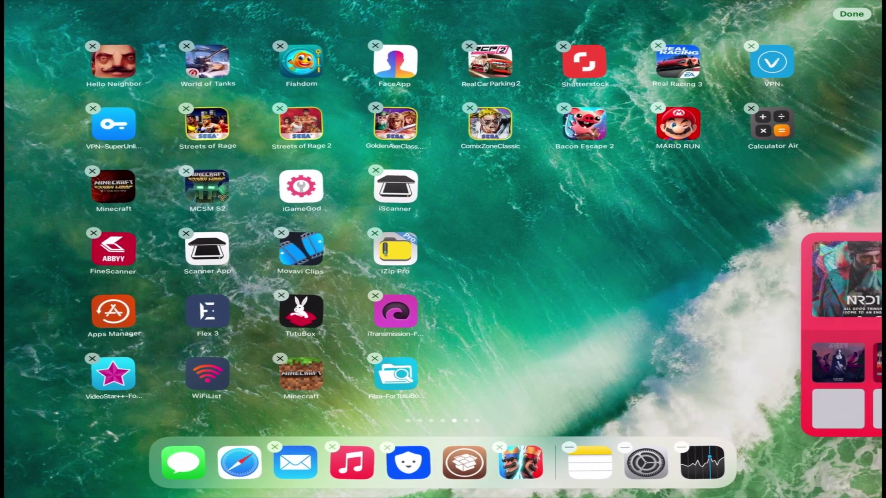
{"action": "mouse_move", "coordinate": [813, 332]}
{"action": "left_mouse_down"}
{"action": "mouse_move", "coordinate": [678, 263]}
{"action": "mouse_move", "coordinate": [830, 277]}
{"action": "mouse_move", "coordinate": [678, 264]}
{"action": "mouse_move", "coordinate": [840, 346]}
{"action": "mouse_move", "coordinate": [677, 263]}
{"action": "left_mouse_up"}
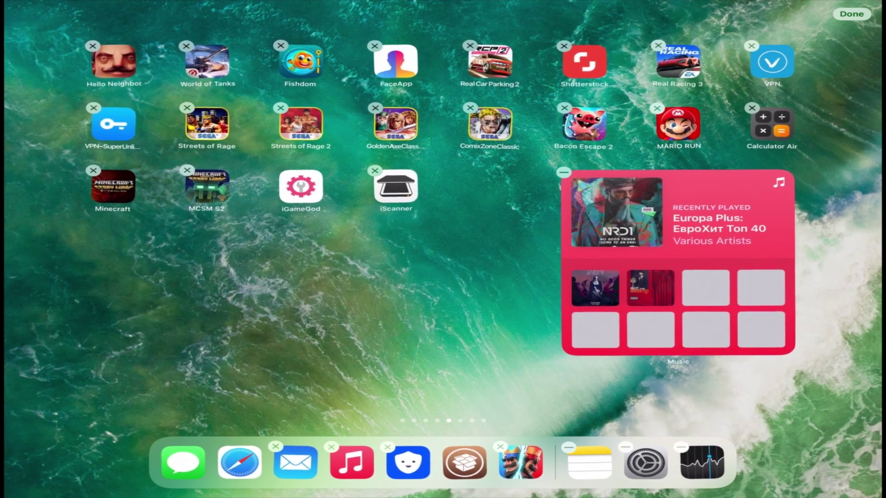
{"action": "left_click", "coordinate": [851, 14]}
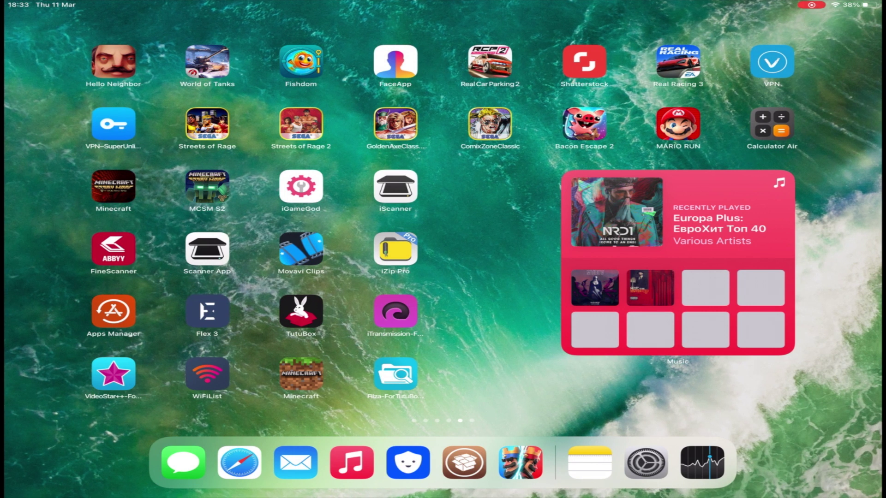
From the widgets page, move AppValley to the previous page's first column and finish editing.
{"action": "left_click_drag", "start_coordinate": [623, 312], "coordinate": [207, 311]}
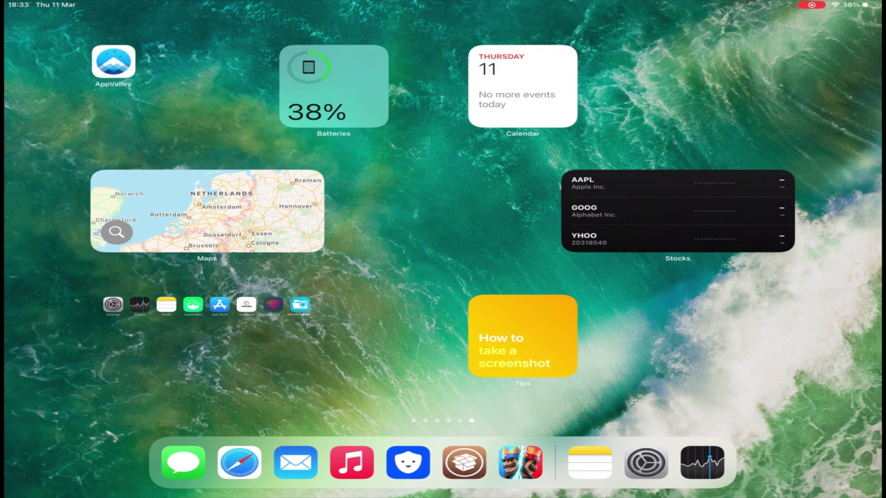
{"action": "left_click", "coordinate": [523, 336]}
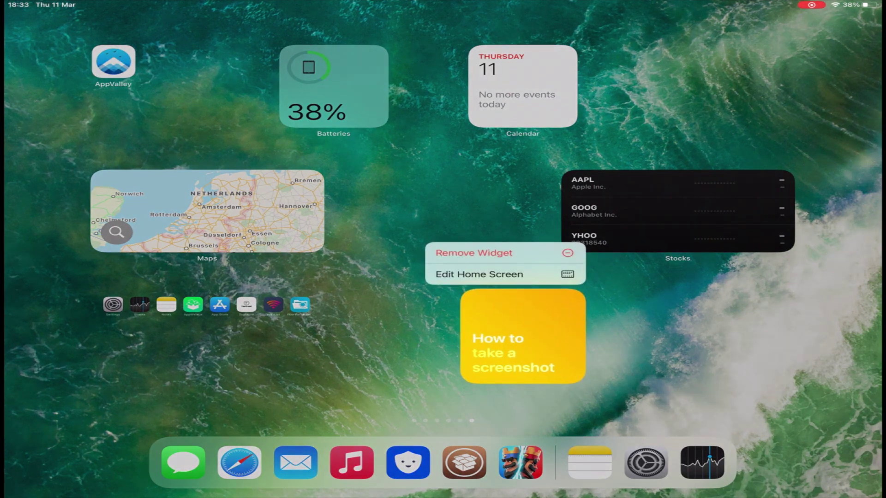
{"action": "left_click", "coordinate": [478, 275]}
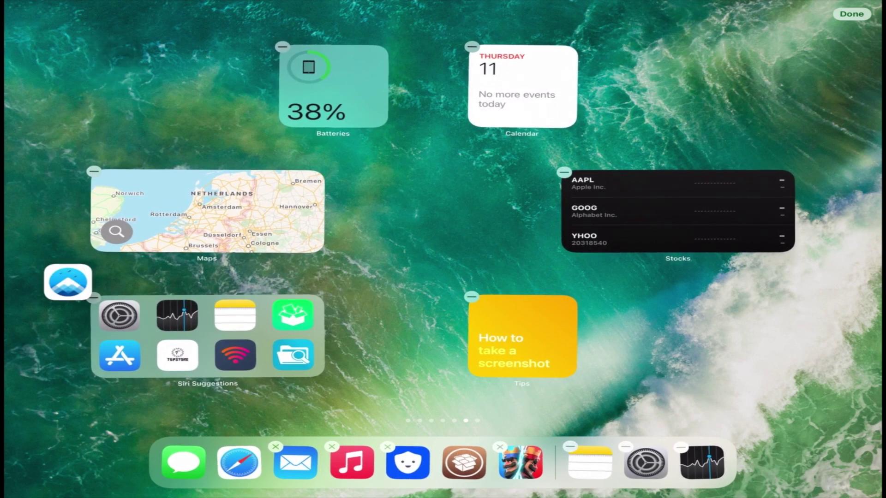
{"action": "mouse_move", "coordinate": [29, 333]}
{"action": "left_mouse_down"}
{"action": "mouse_move", "coordinate": [24, 323]}
{"action": "mouse_move", "coordinate": [122, 346]}
{"action": "mouse_move", "coordinate": [471, 340]}
{"action": "mouse_move", "coordinate": [150, 259]}
{"action": "left_mouse_up"}
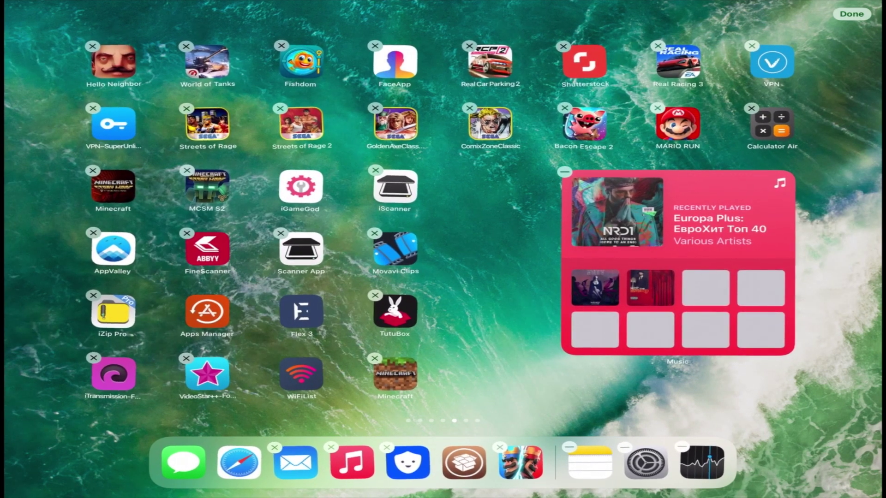
{"action": "left_click_drag", "start_coordinate": [485, 276], "coordinate": [208, 277]}
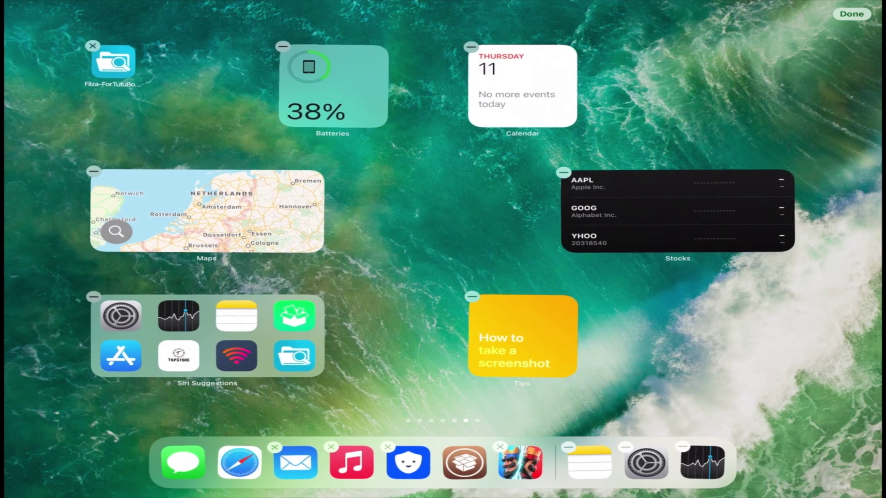
{"action": "mouse_move", "coordinate": [677, 211]}
{"action": "left_mouse_down"}
{"action": "mouse_move", "coordinate": [492, 211]}
{"action": "mouse_move", "coordinate": [678, 211]}
{"action": "left_mouse_up"}
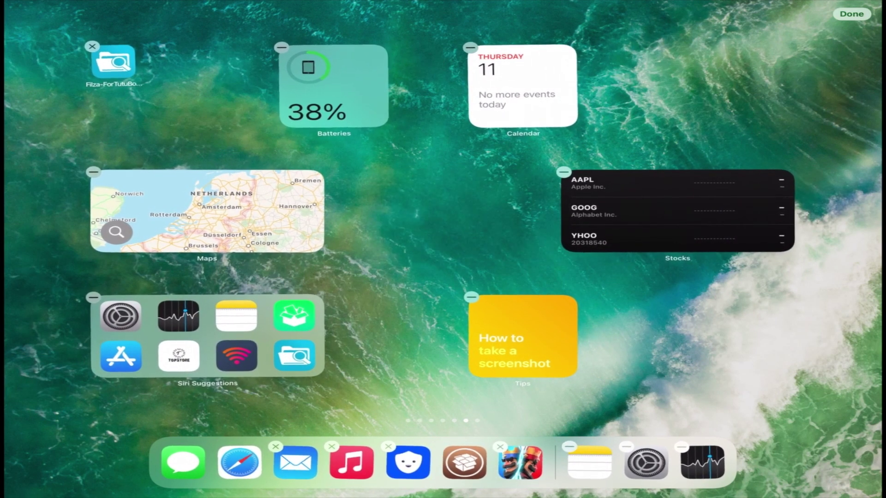
{"action": "left_click", "coordinate": [851, 13]}
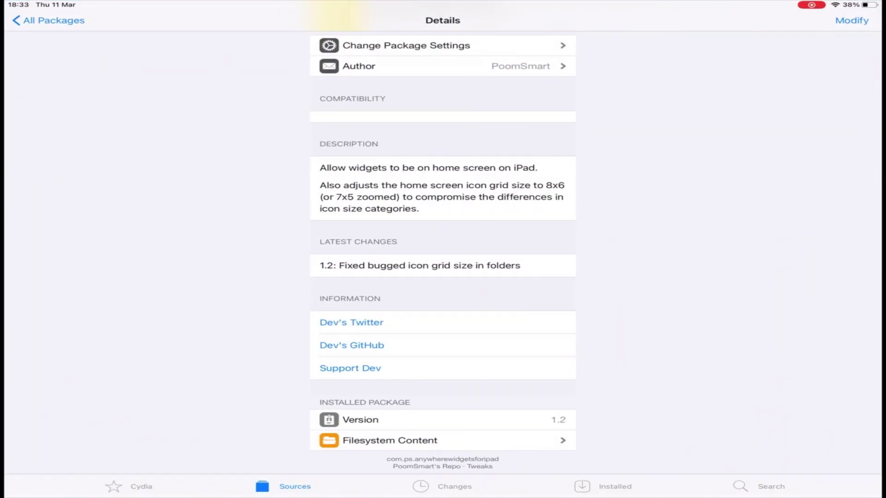
{"action": "scroll", "coordinate": [443, 249], "scroll_direction": "up", "scroll_amount": 2}
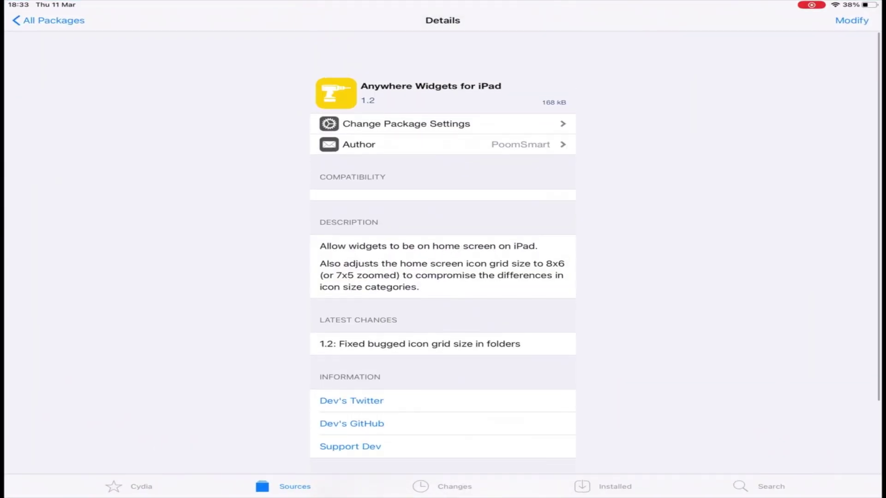